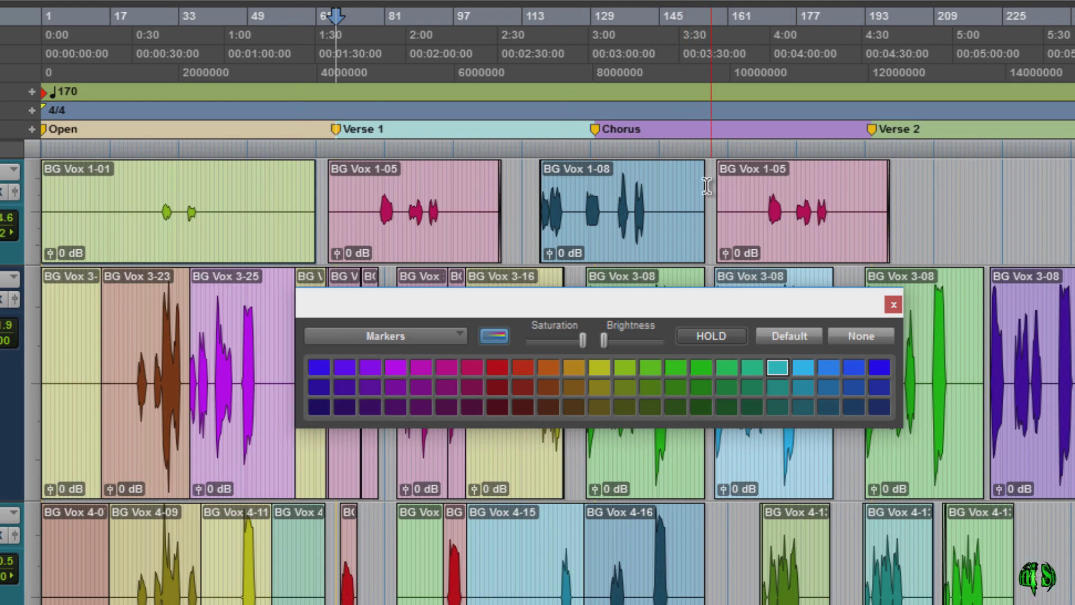
- Close the Color Palette, reopen it from the Window menu, then close it again
drag(584, 308, 594, 319)
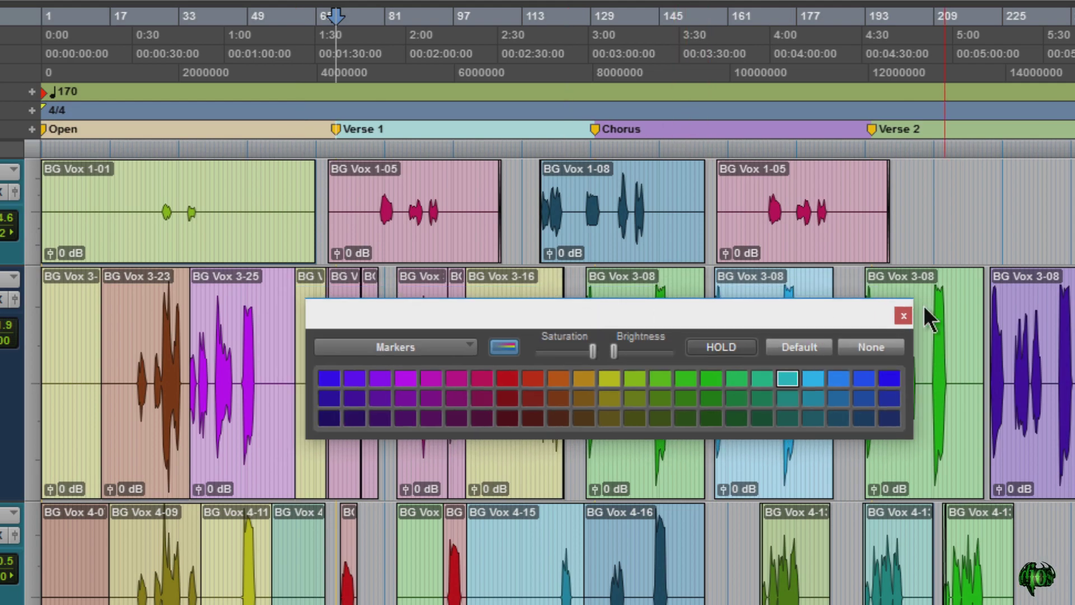
click(903, 315)
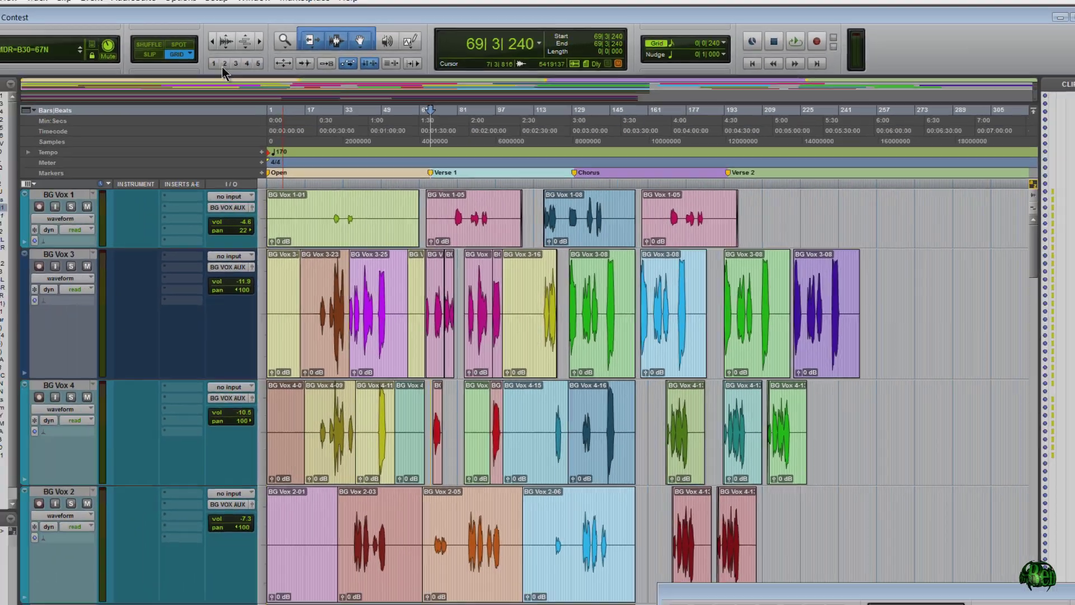
click(255, 1)
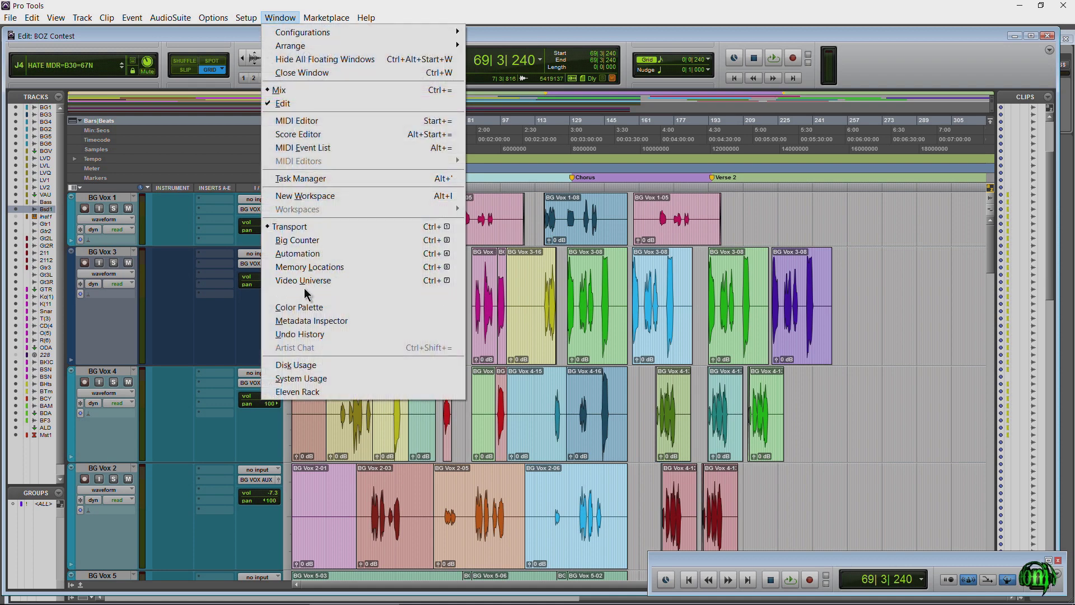
click(300, 307)
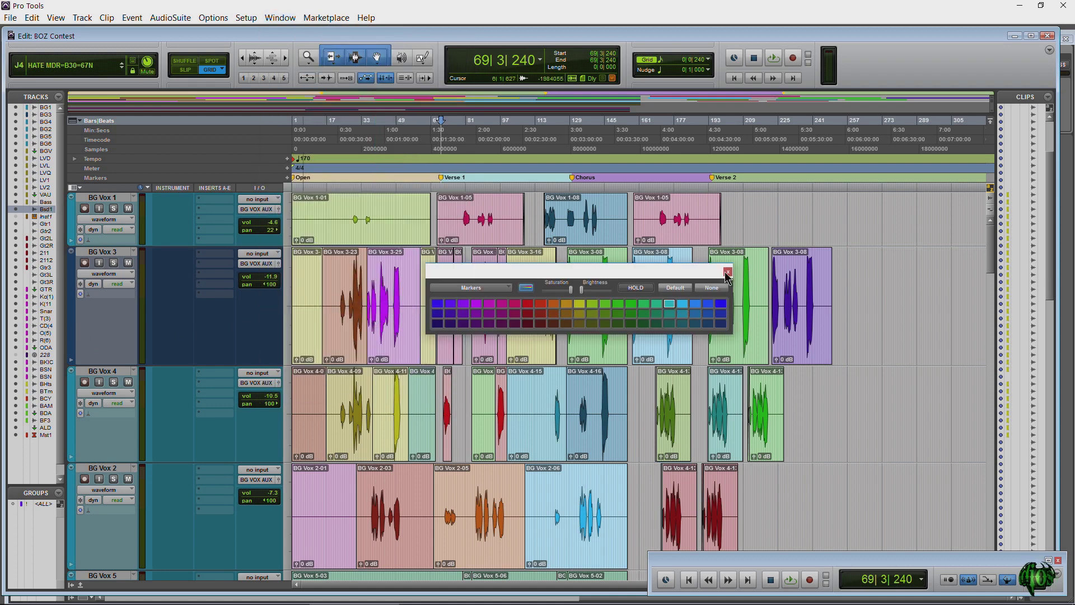
click(727, 272)
- Select BG Vox 1, open the palette from BG Vox 4's colour bar, and close it
click(72, 225)
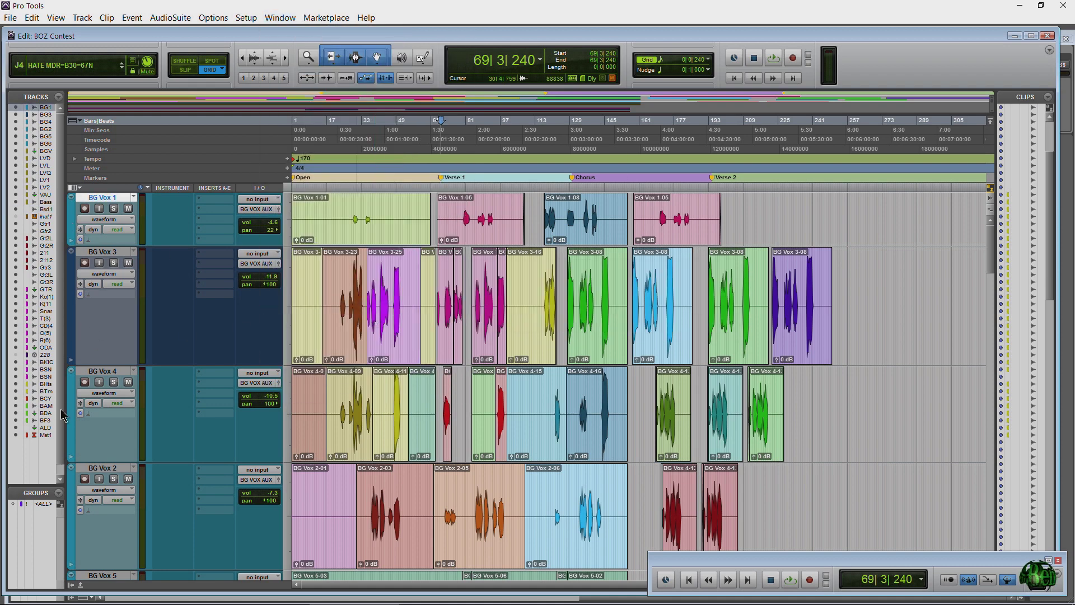
double_click(72, 416)
click(727, 272)
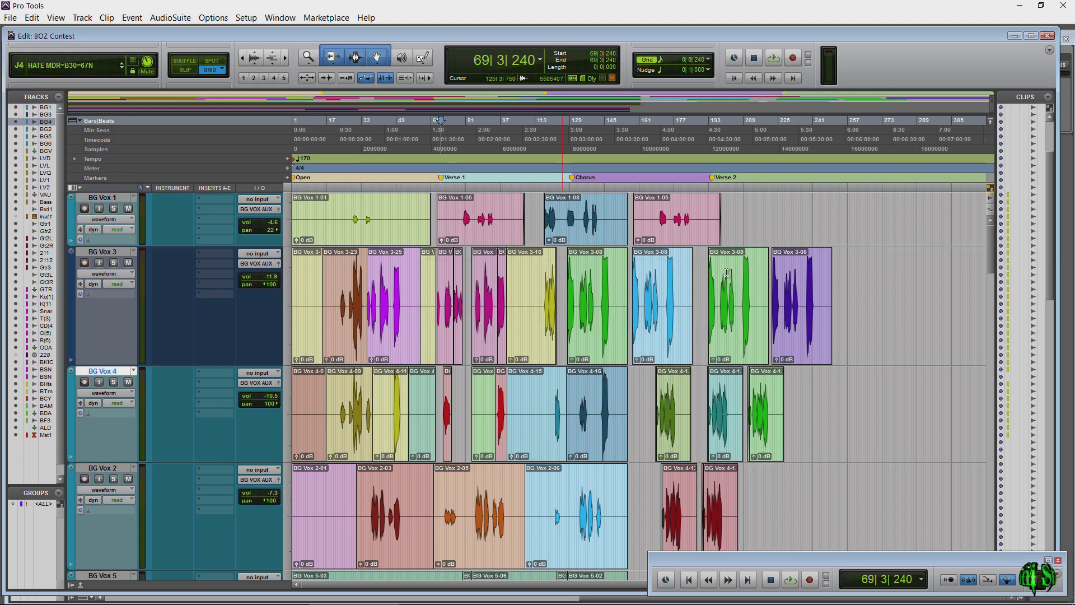
- In the Mix window, open and close Overhds(5)'s colour palette, then return to Edit
key(ctrl+equal)
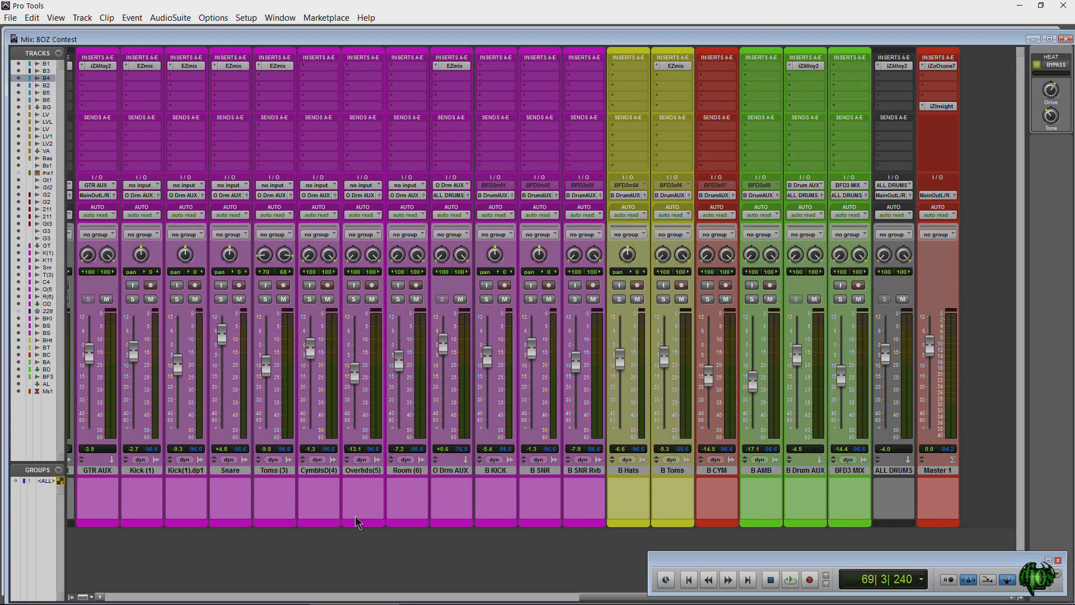
click(363, 523)
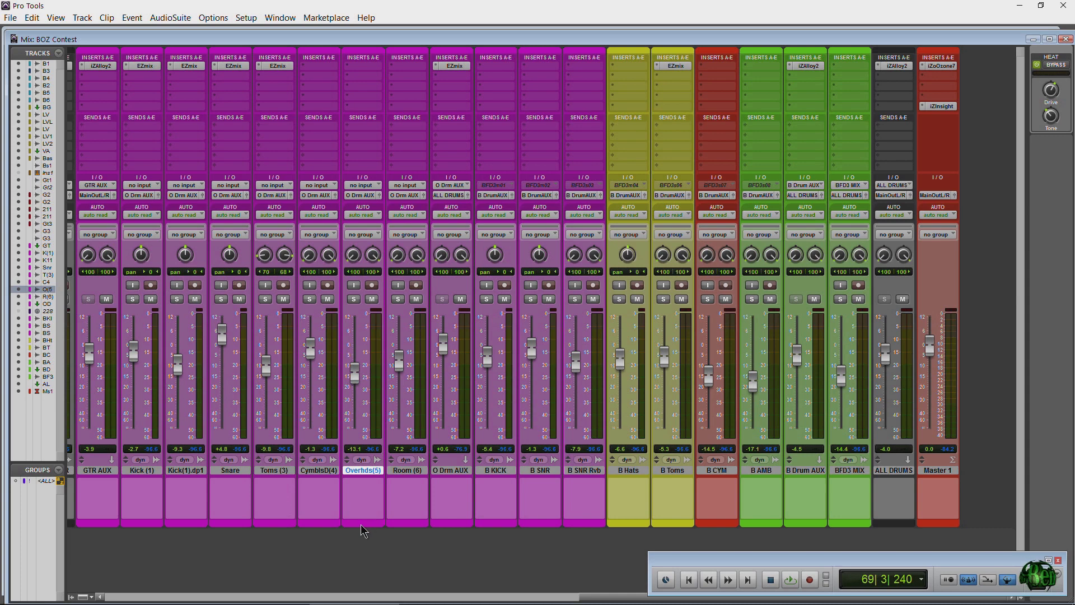
double_click(361, 526)
click(728, 271)
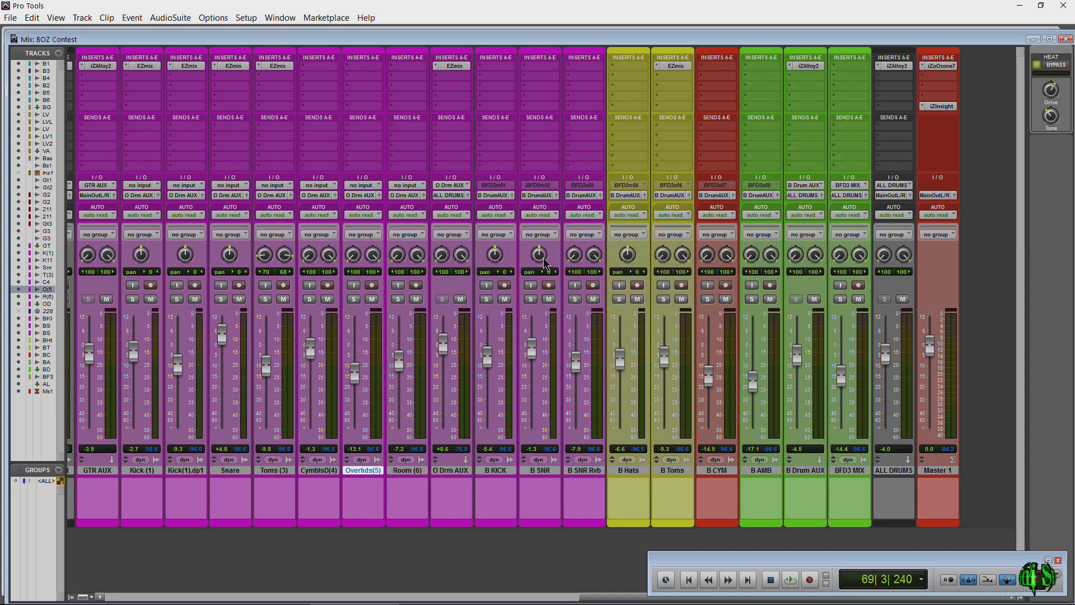
key(ctrl+equal)
- Open the Color Palette from the Window menu and set its target to Markers
click(280, 18)
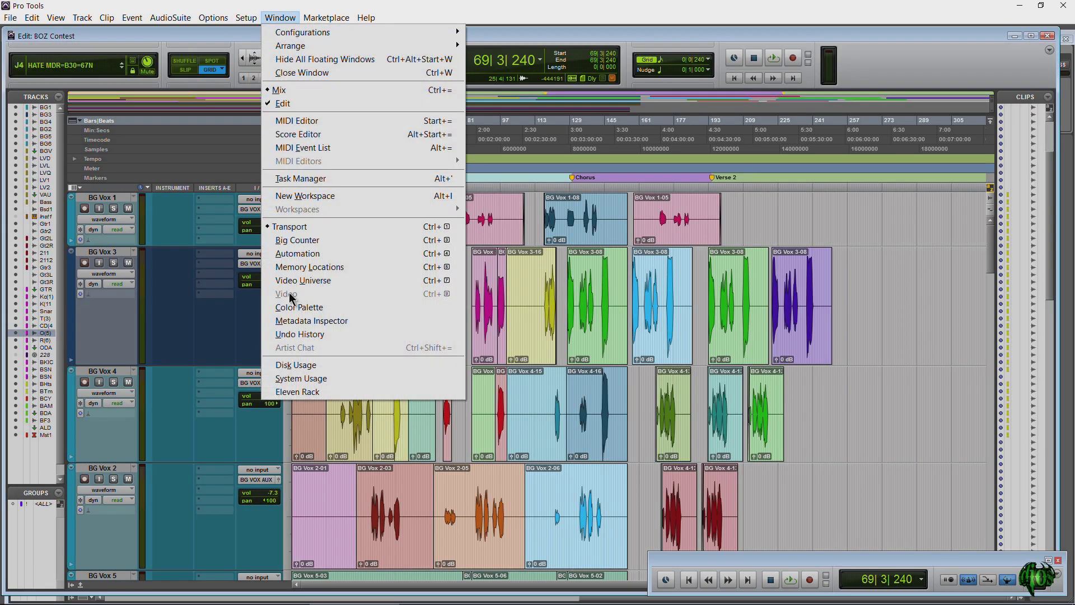
click(297, 307)
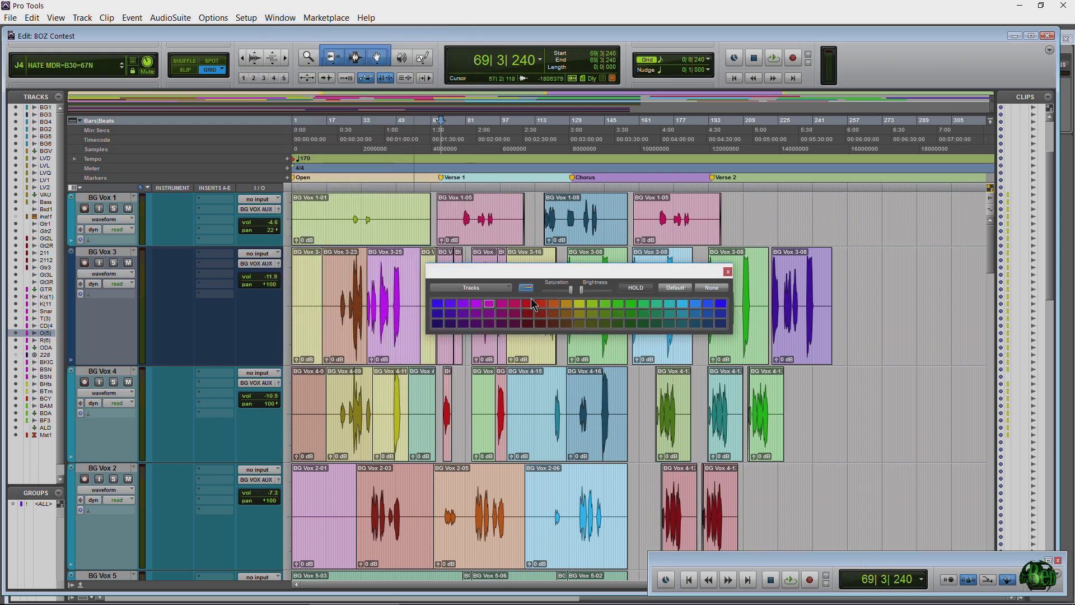
drag(551, 278, 576, 284)
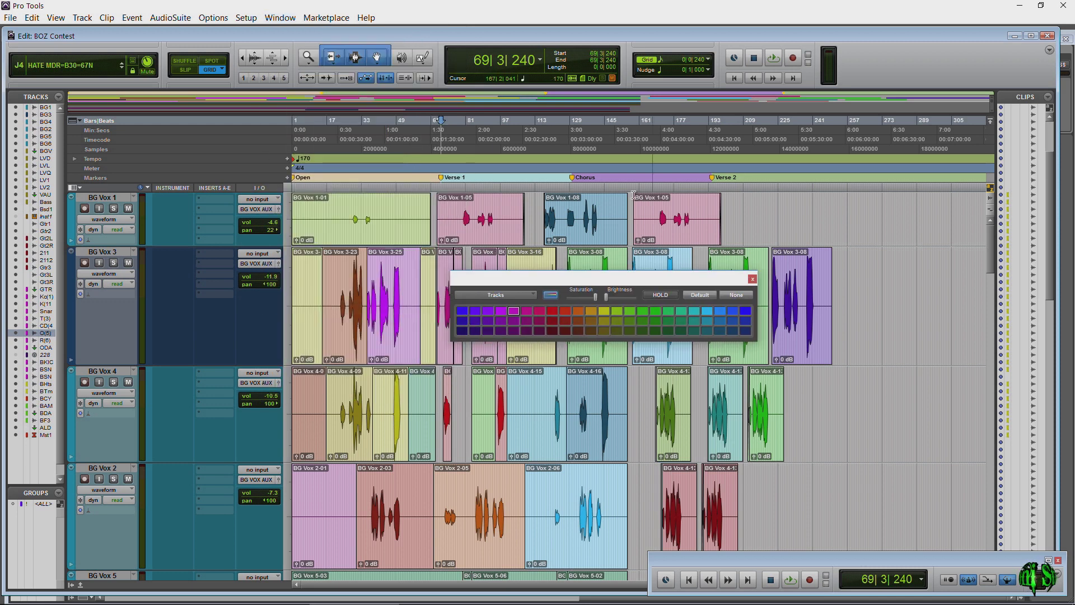
drag(540, 284, 519, 271)
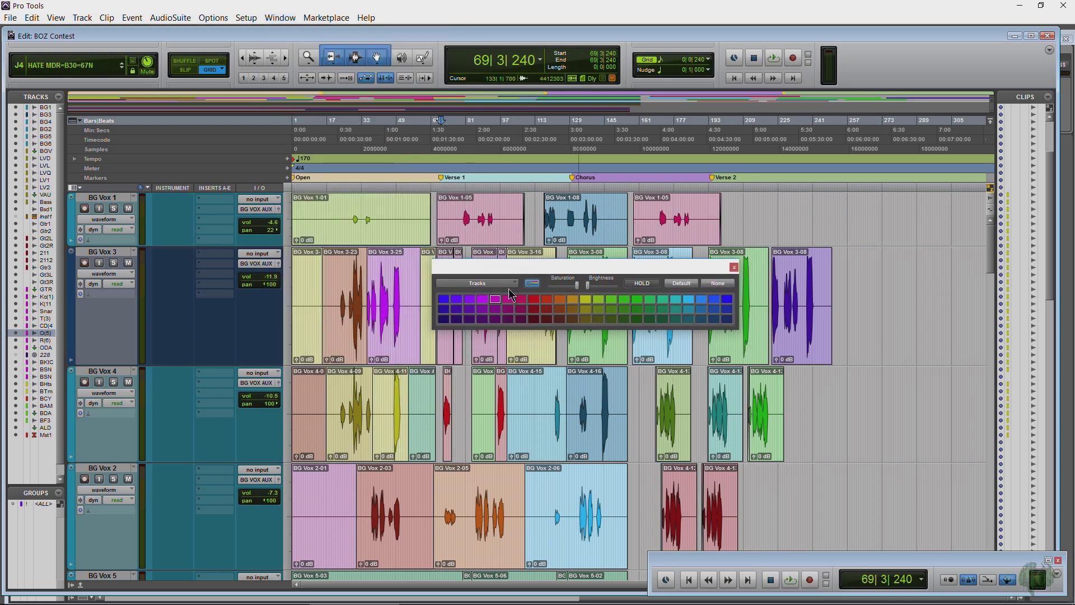
click(514, 283)
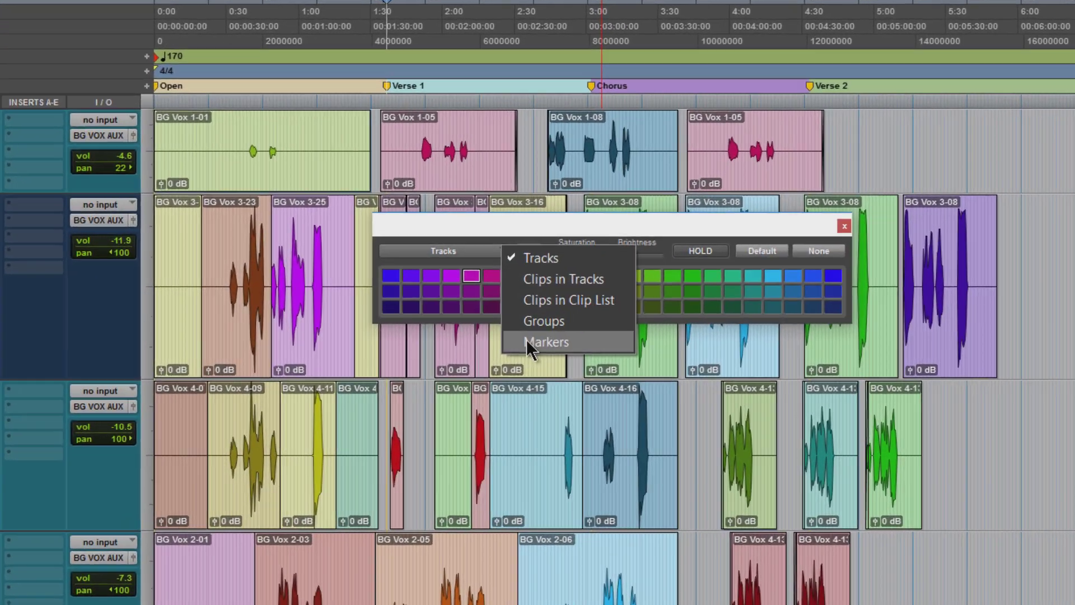
click(529, 342)
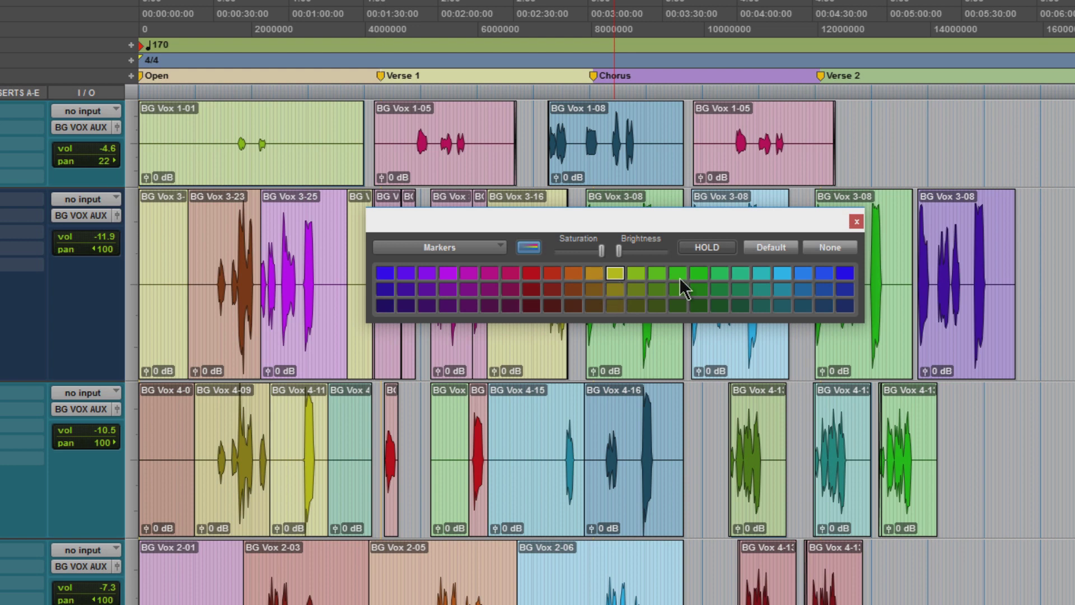
- Try green and teal, then colour Verse 1 blue and turn on channel-strip colour tinting
click(681, 279)
click(715, 274)
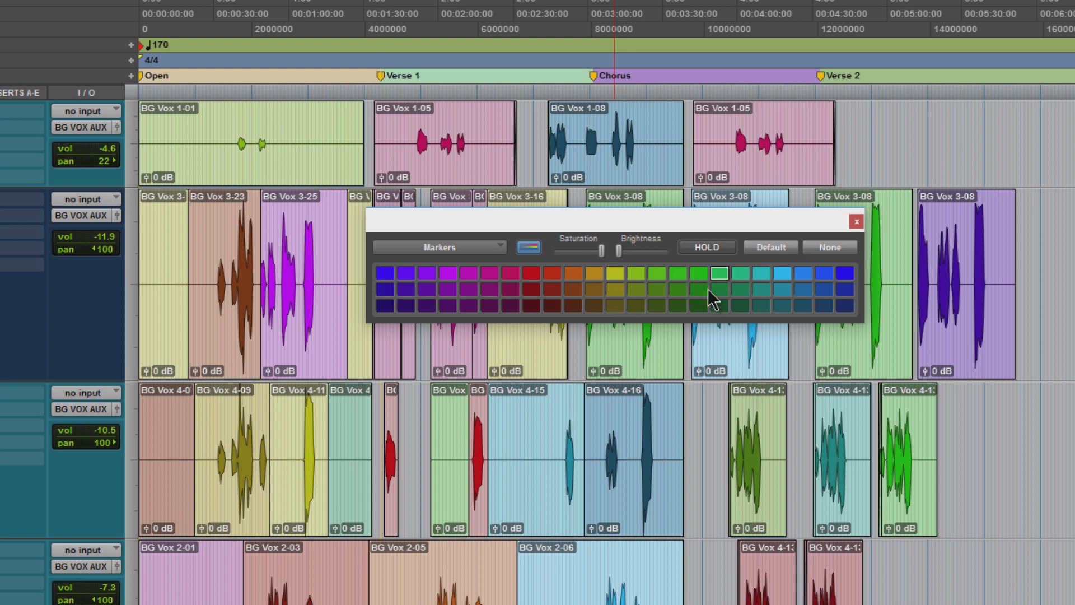
click(743, 273)
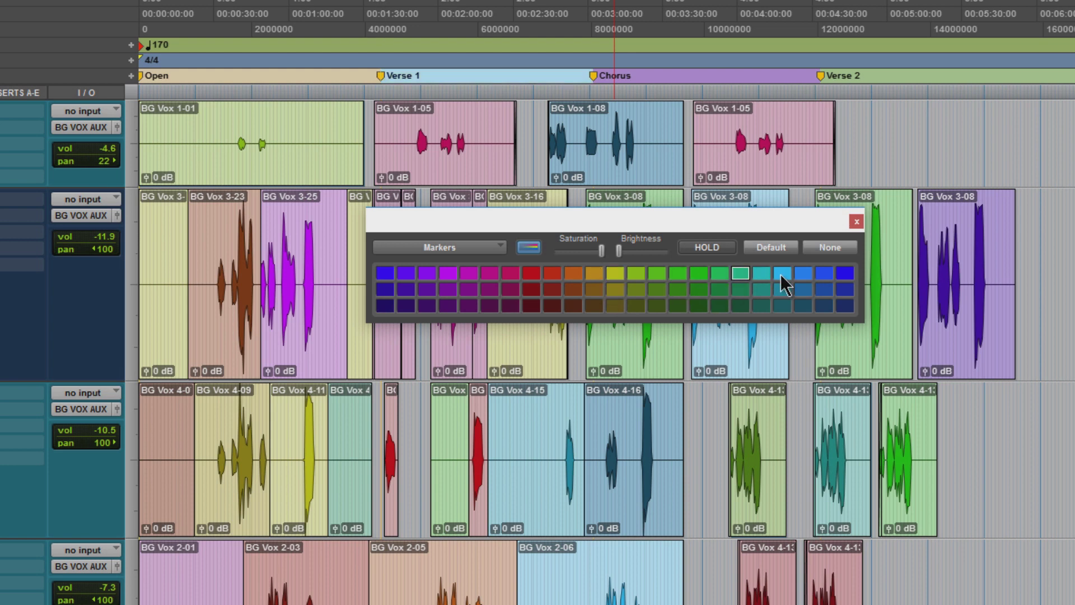
click(824, 273)
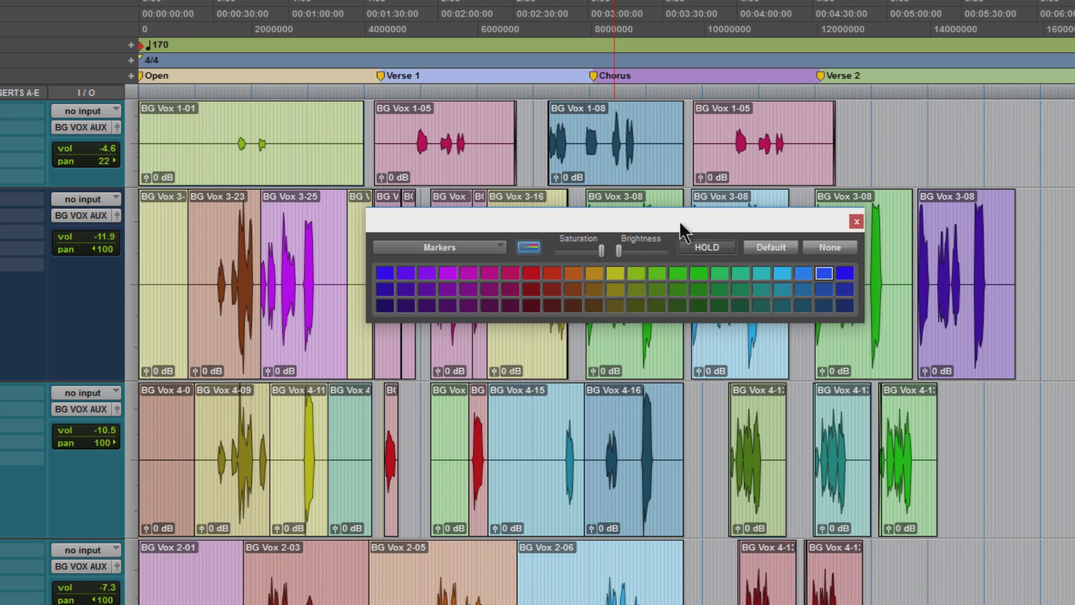
drag(681, 223, 642, 232)
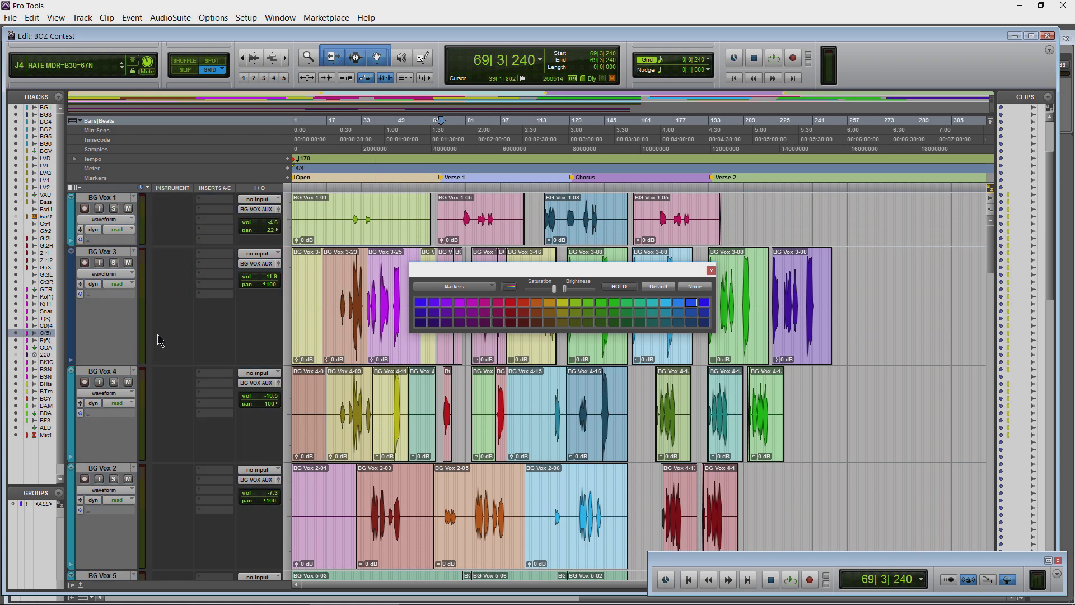
click(508, 292)
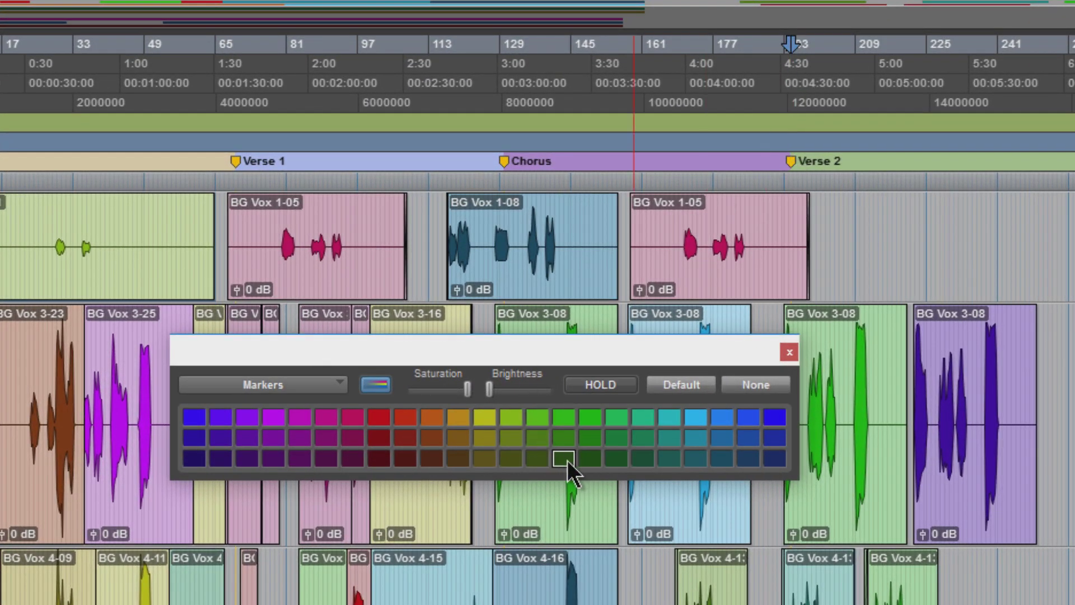
- Use Hold to carry blue from Verse 1 to Verse 2, then reset Verse 2 to default
click(242, 168)
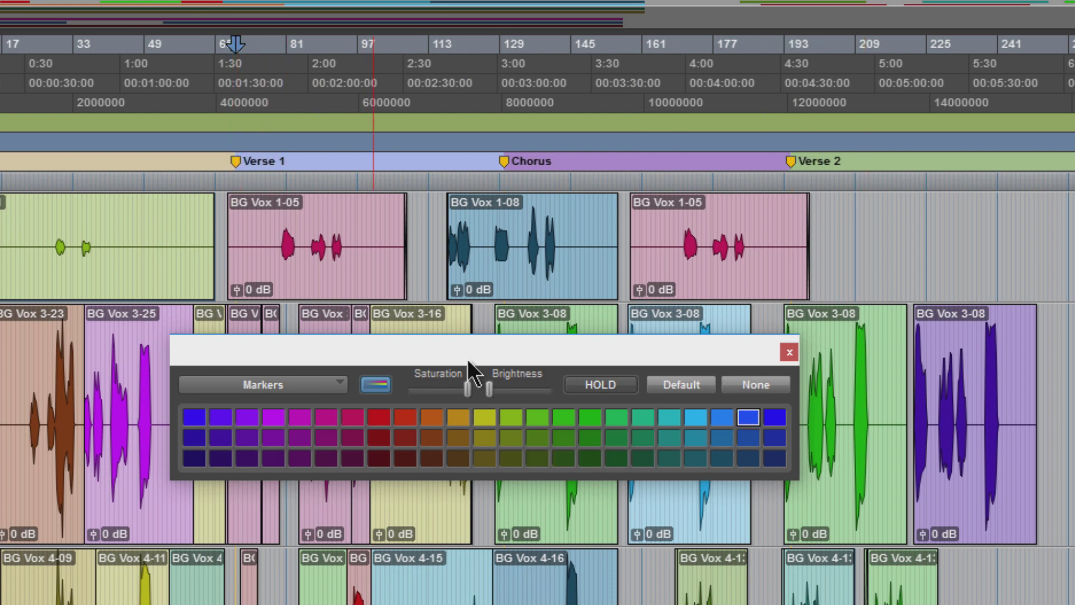
click(615, 386)
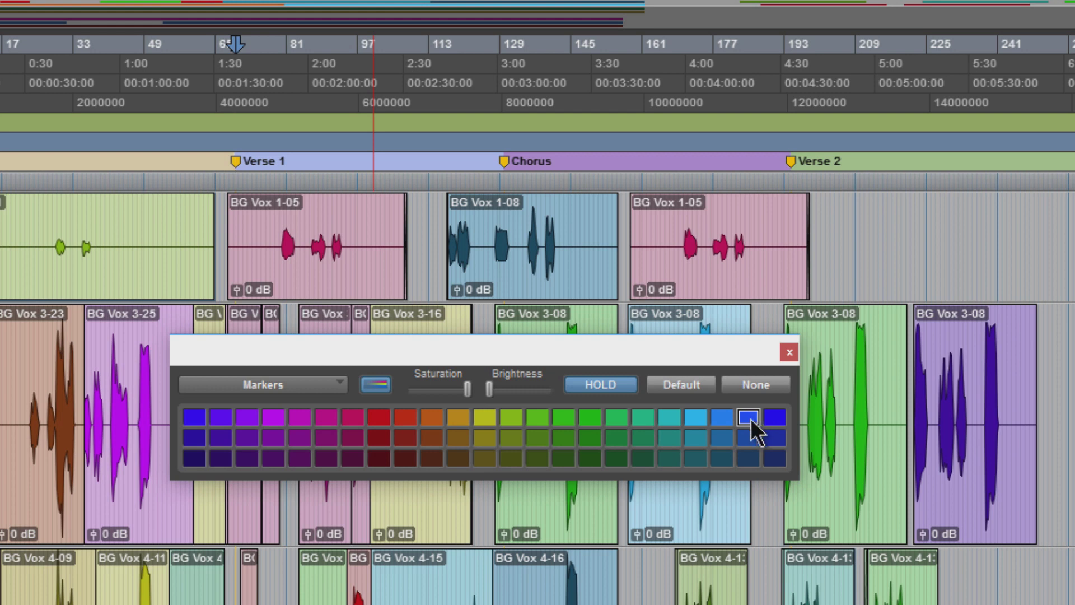
click(793, 163)
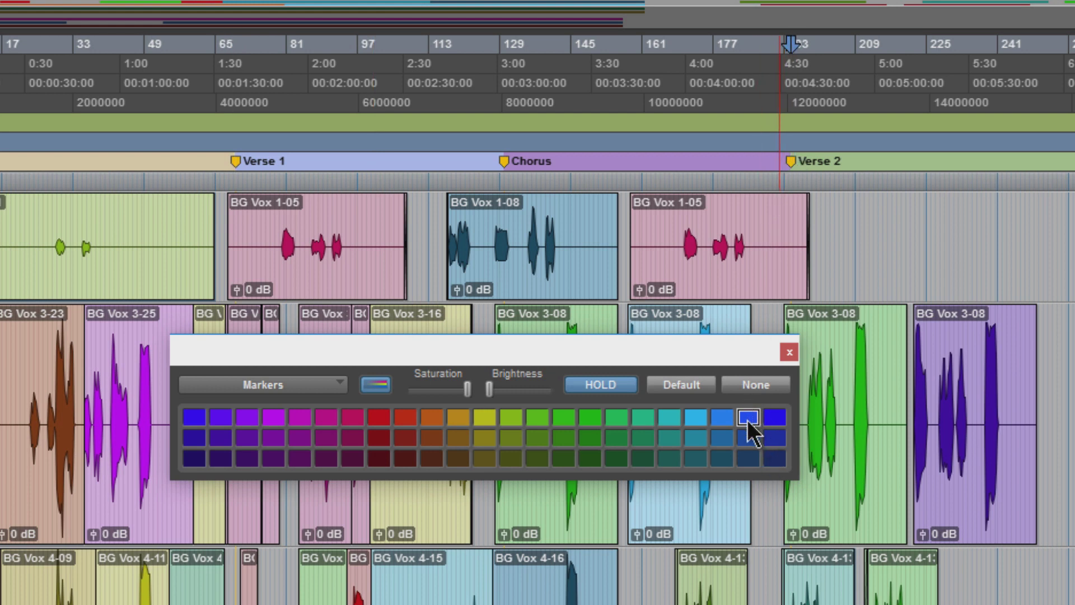
click(749, 420)
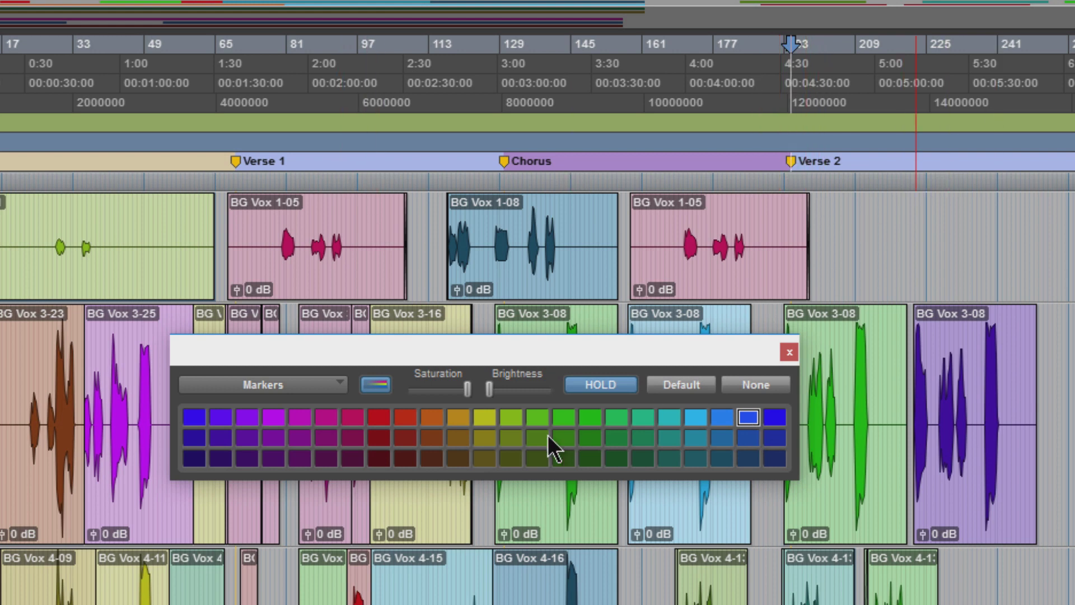
click(605, 385)
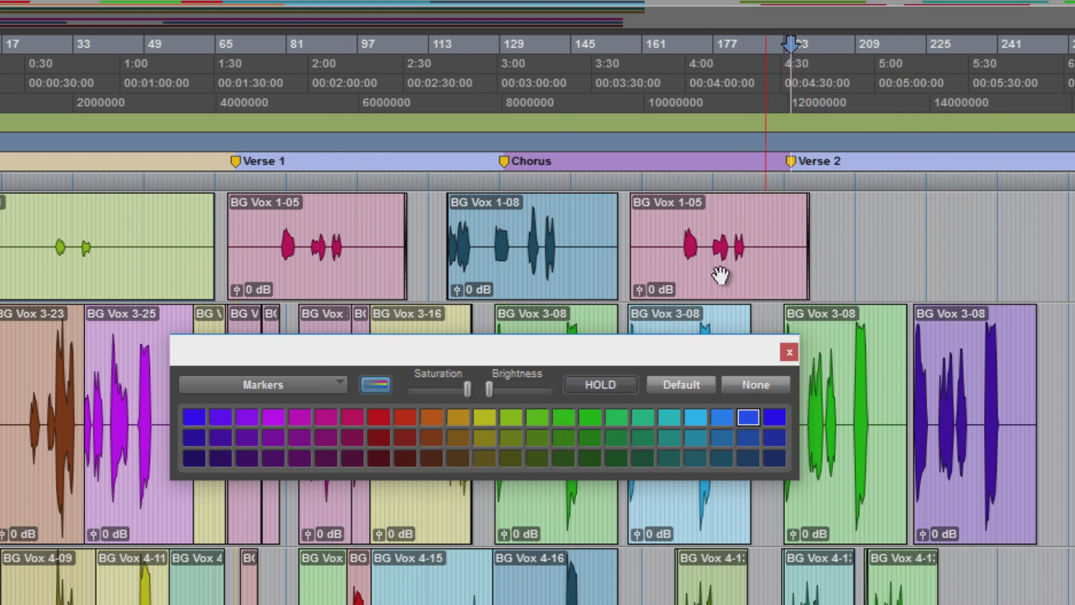
click(683, 386)
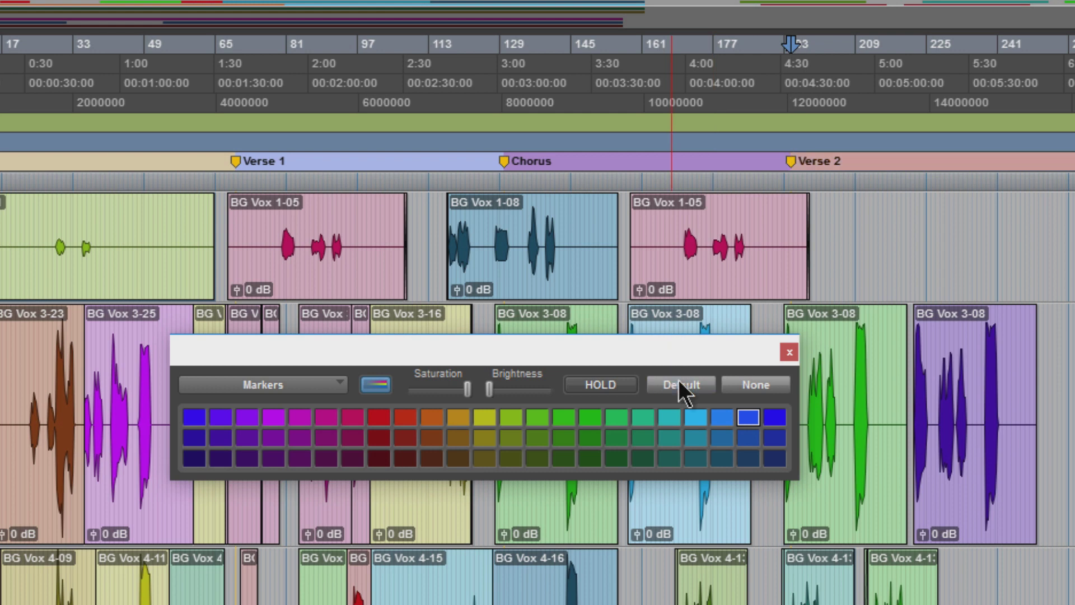
- Reset Verse 1 to its default green, select Chorus, and close the palette
click(504, 162)
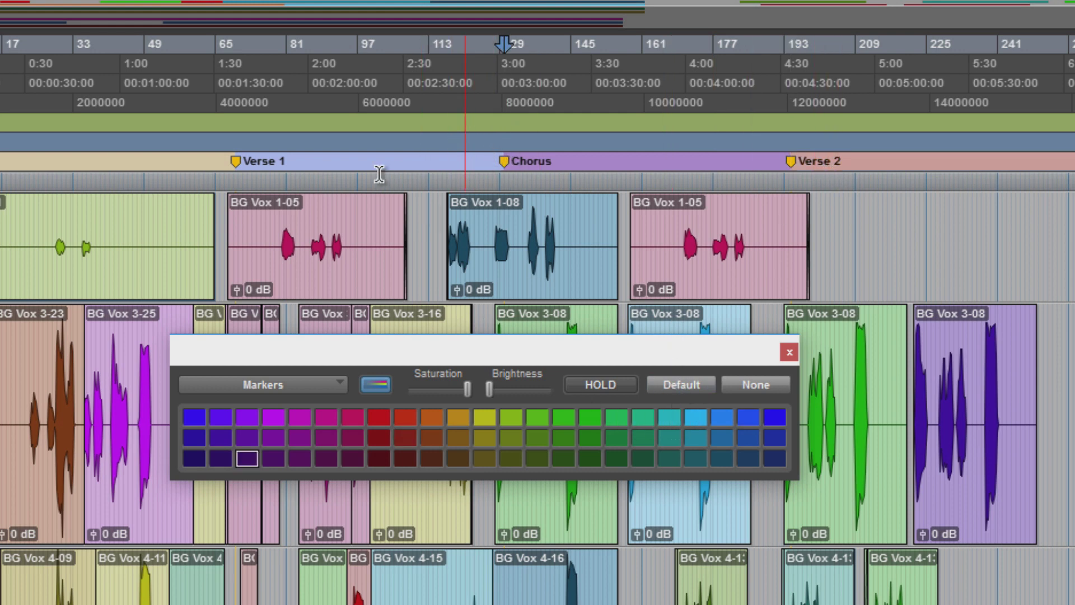
click(235, 161)
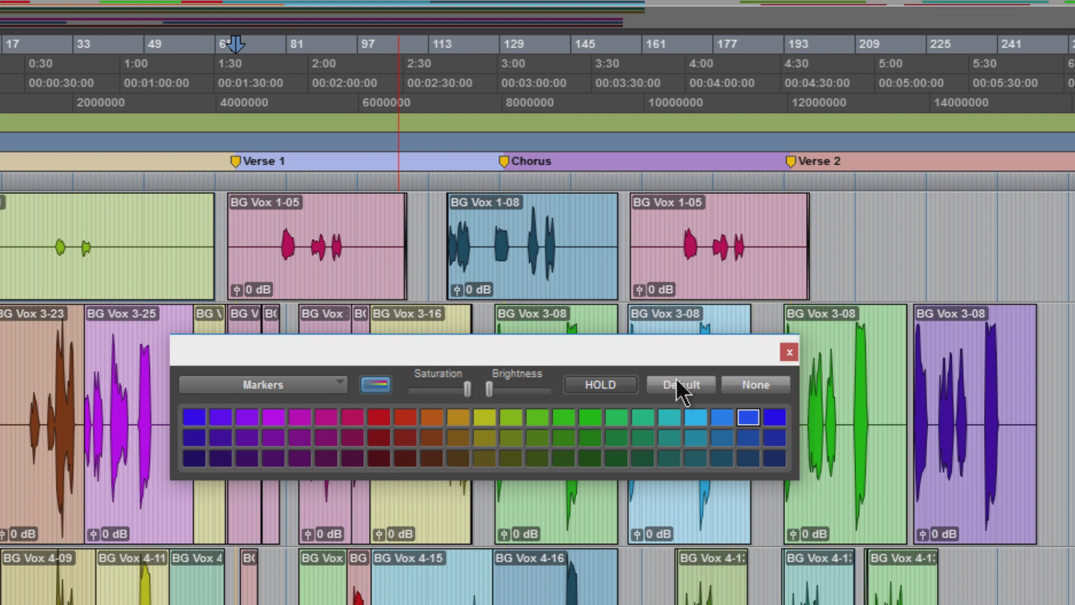
click(677, 384)
click(504, 164)
click(504, 164)
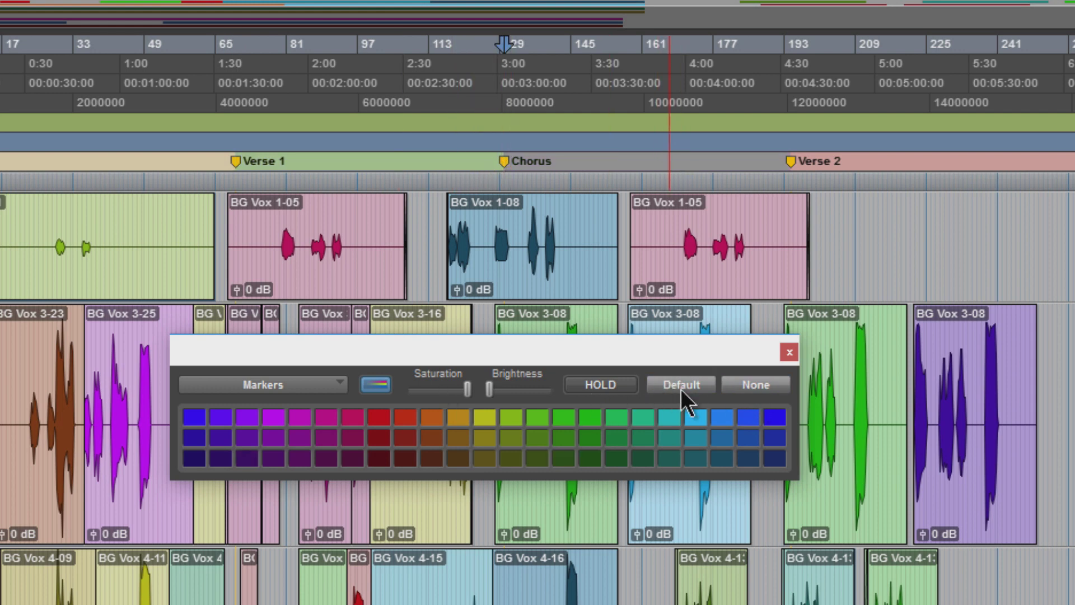
click(789, 352)
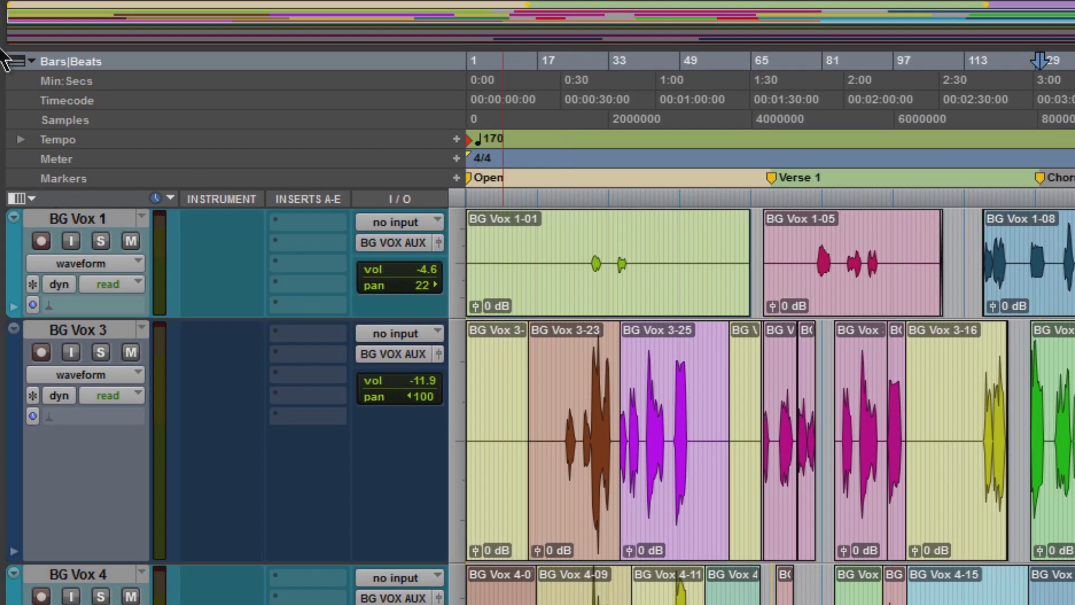
click(32, 62)
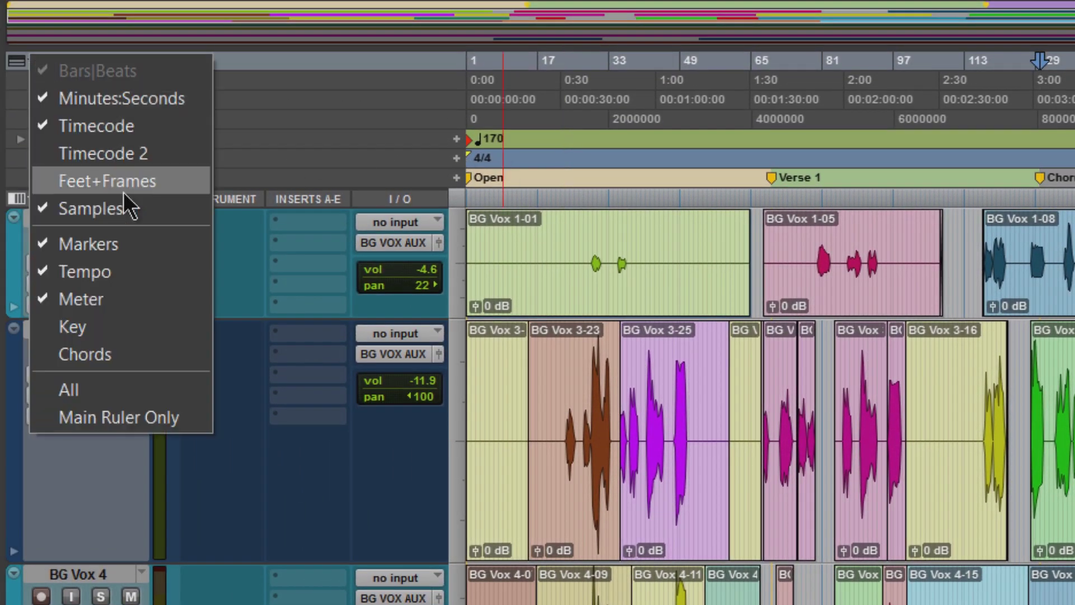
click(108, 246)
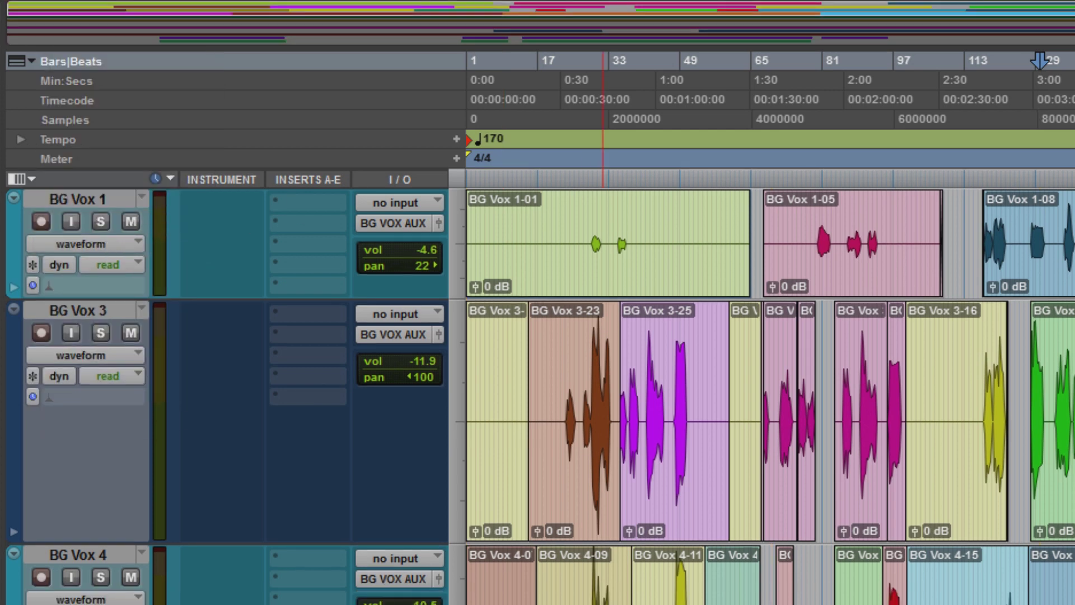
click(16, 63)
click(77, 246)
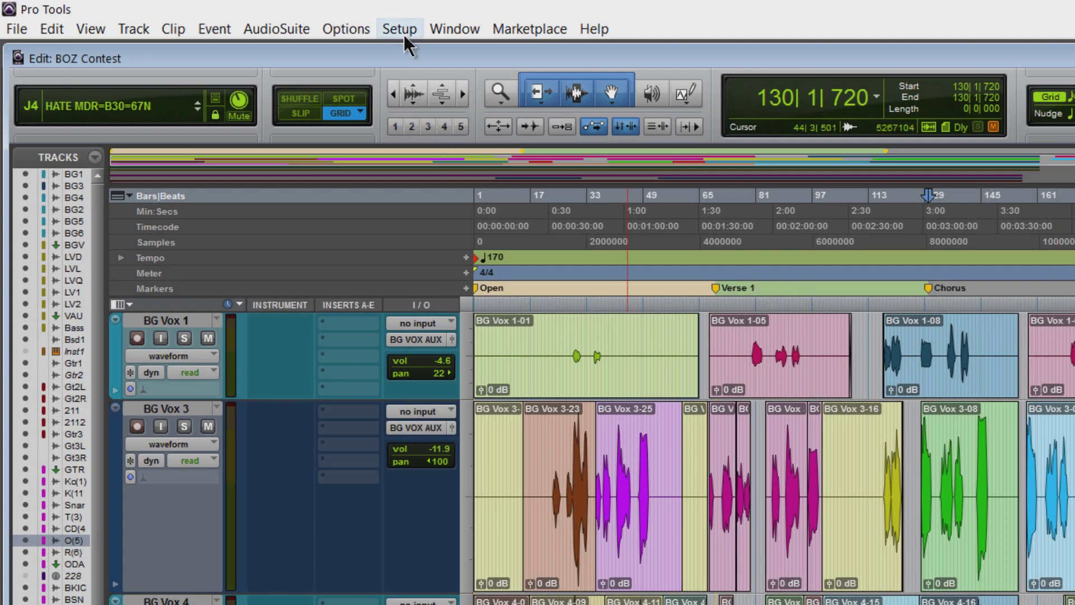
- Review the Display preferences, confirm with OK, and jump to the Verse 1 marker
click(403, 31)
click(439, 347)
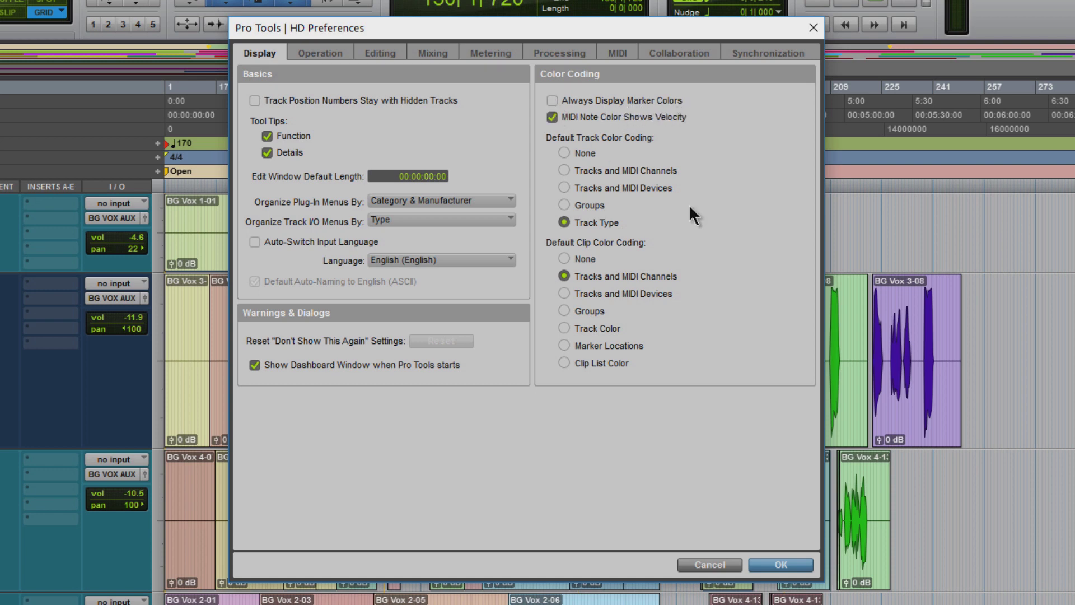
click(776, 566)
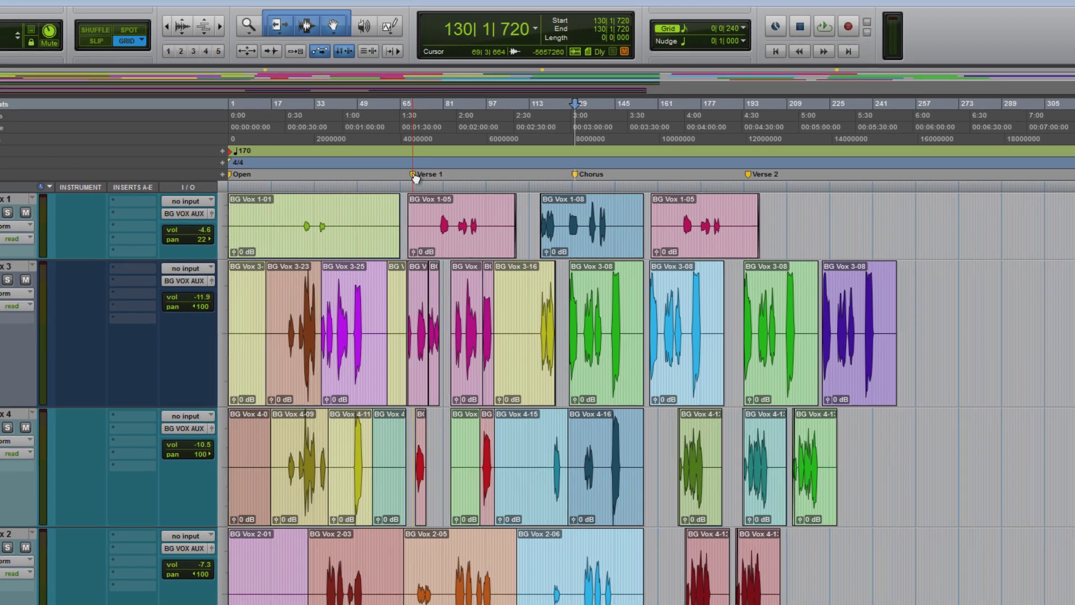
click(386, 172)
- Open BG Vox 3's colour palette, check its target list without changing it, and close it
double_click(71, 312)
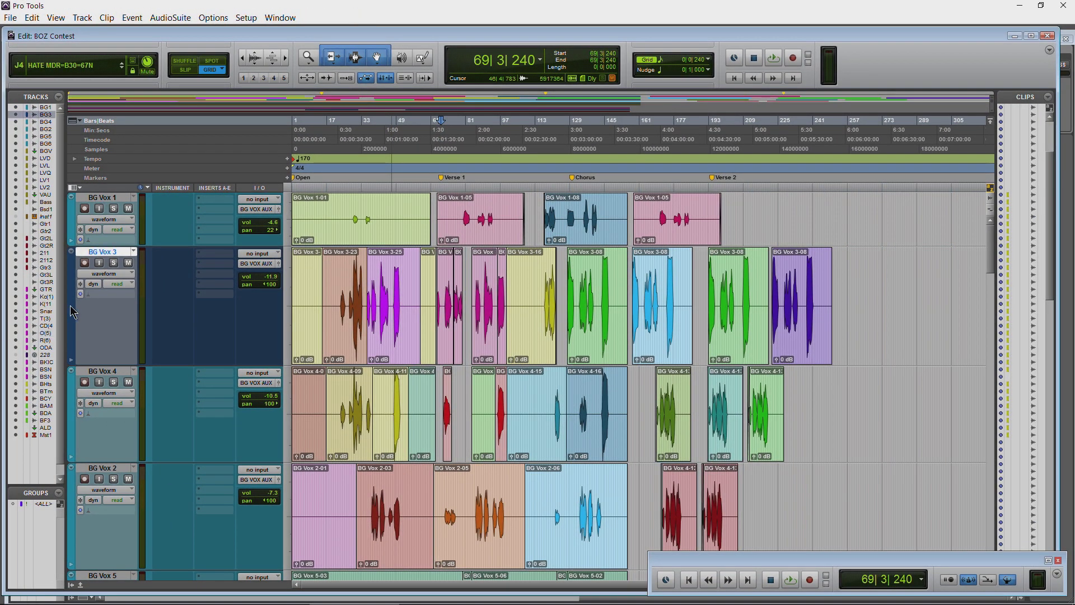
drag(473, 274, 485, 265)
click(492, 279)
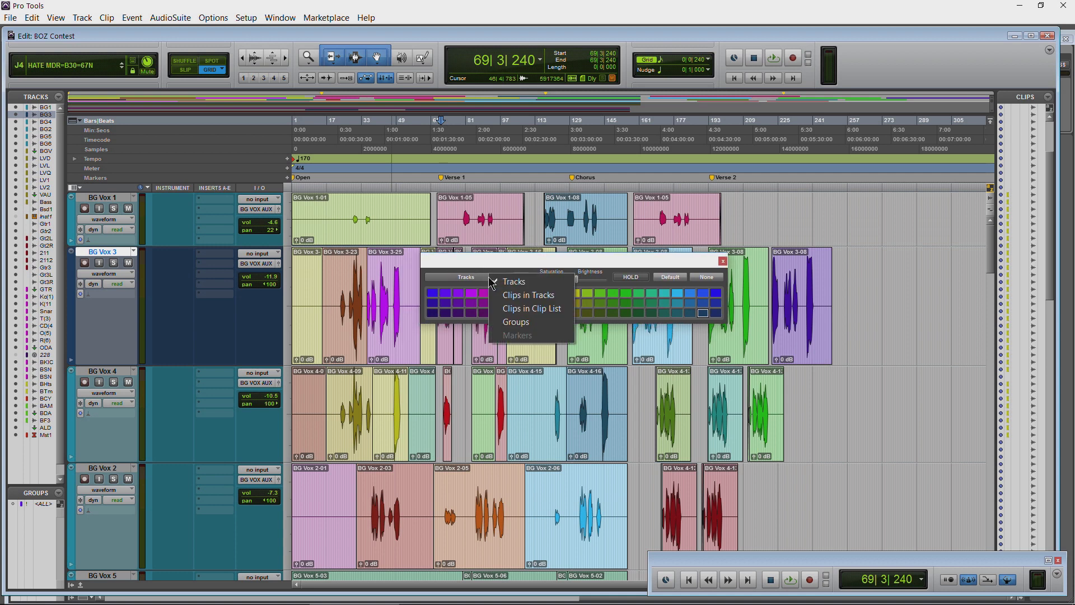
click(494, 281)
click(485, 279)
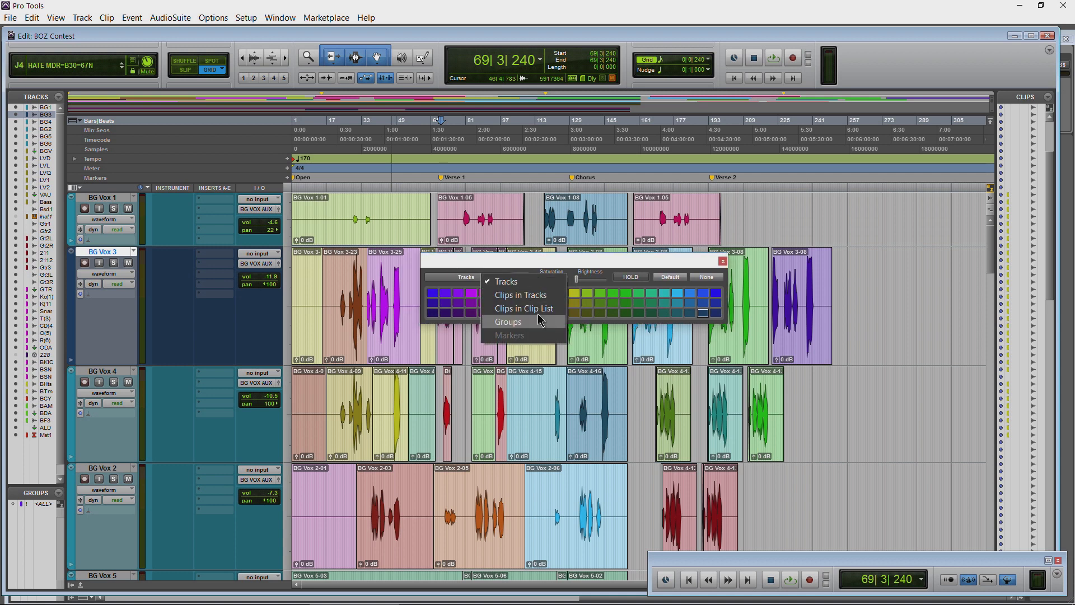
click(506, 281)
click(722, 261)
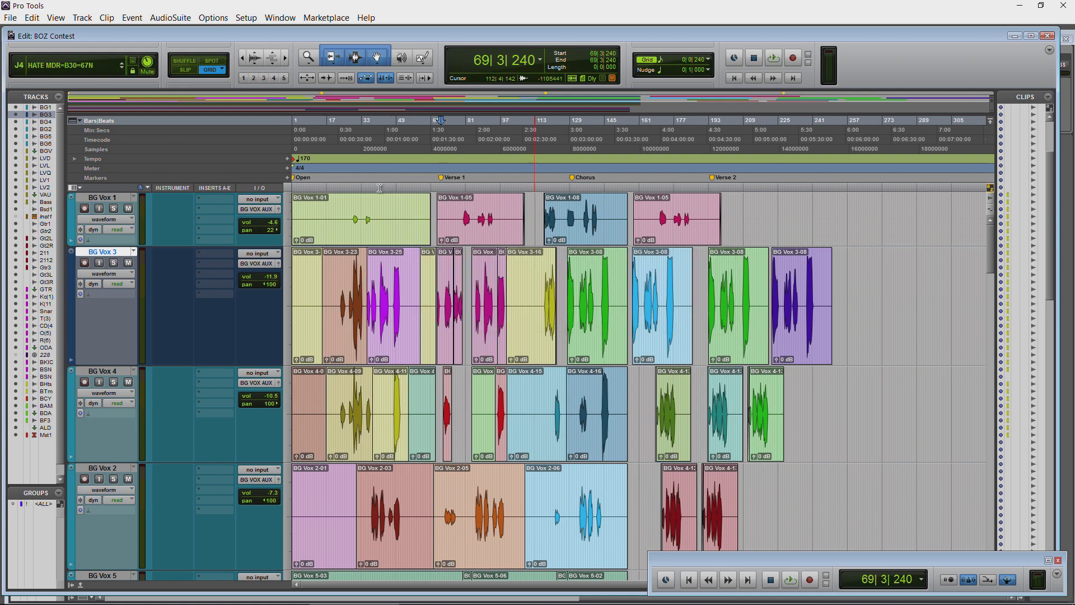
- Open Setup > Preferences to reach the Display tab's colour-coding options
click(280, 18)
mouse_move(245, 18)
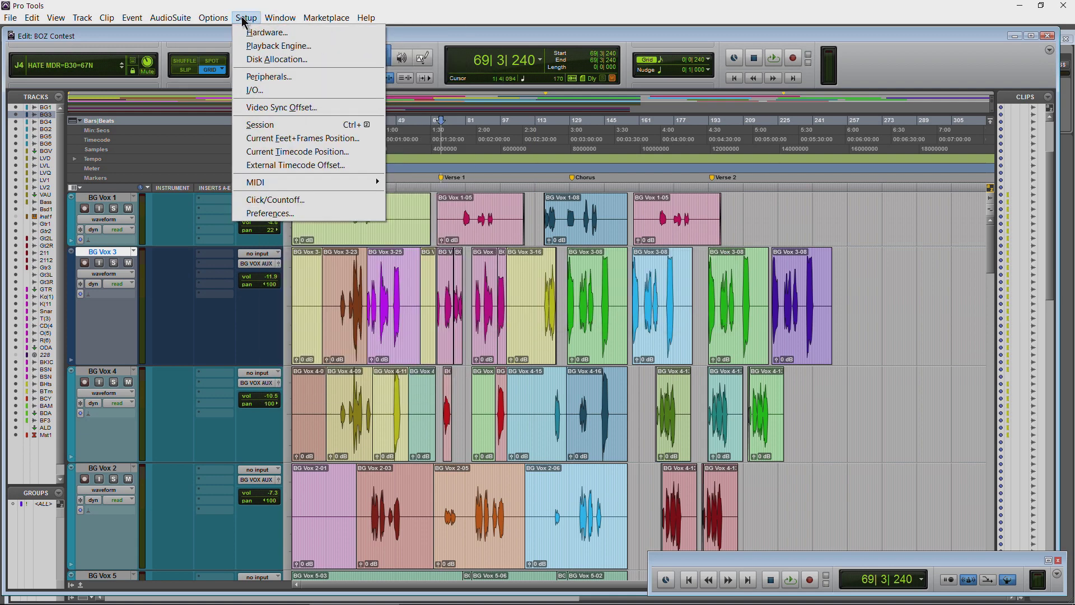
click(263, 213)
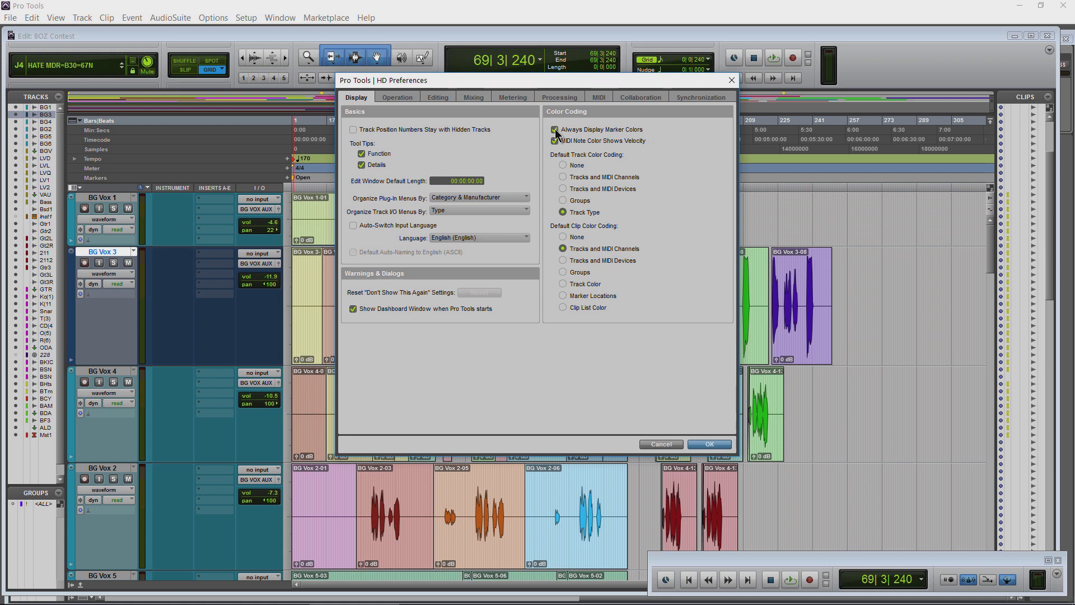
- Apply the marker-colour preference, then colour the Chorus marker green and finally purple
click(701, 444)
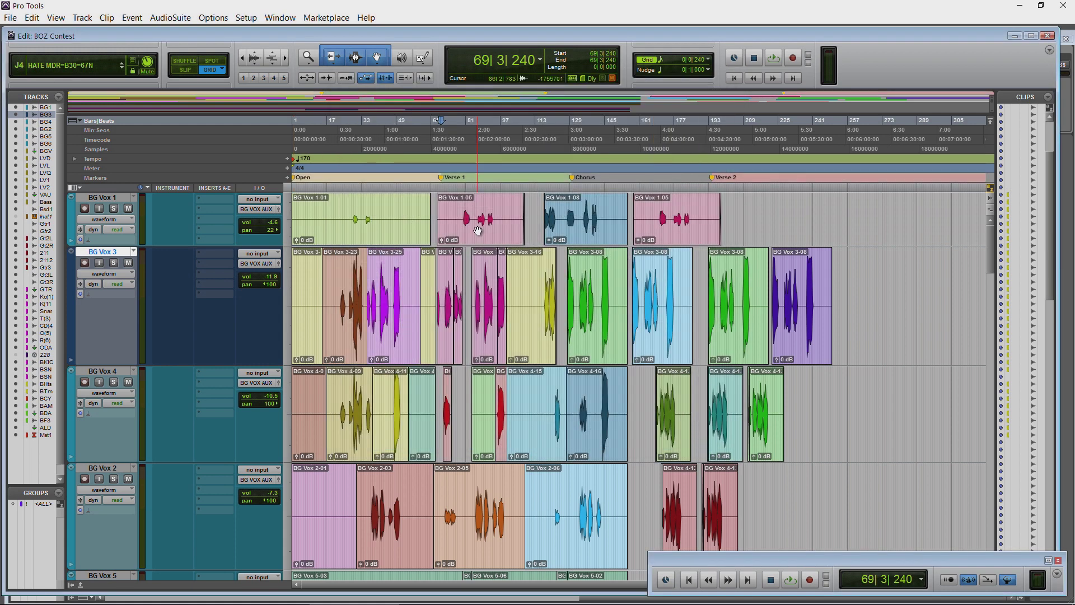
click(280, 18)
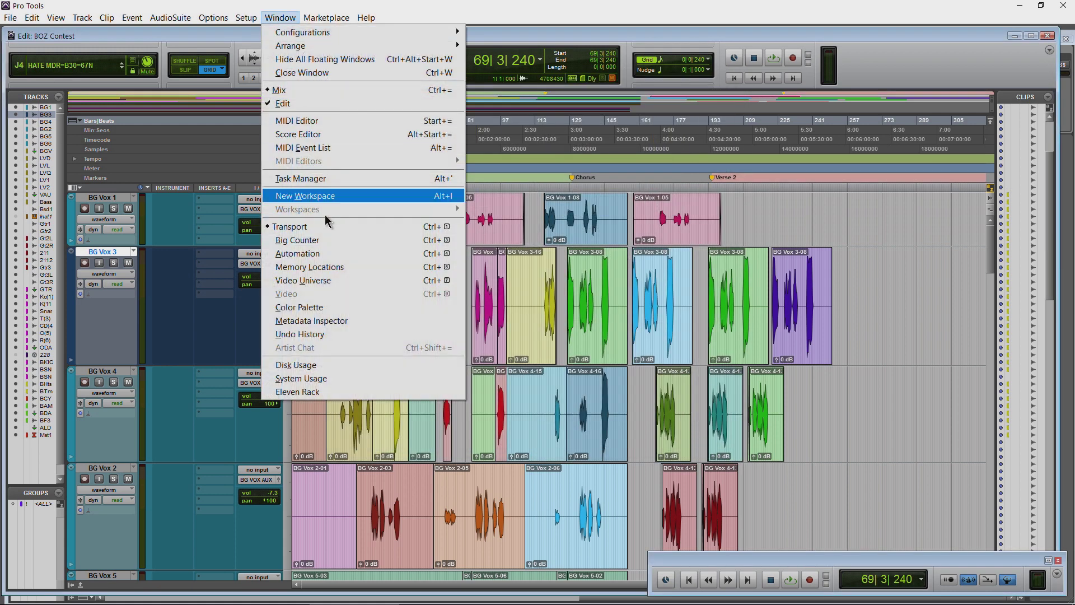
click(299, 308)
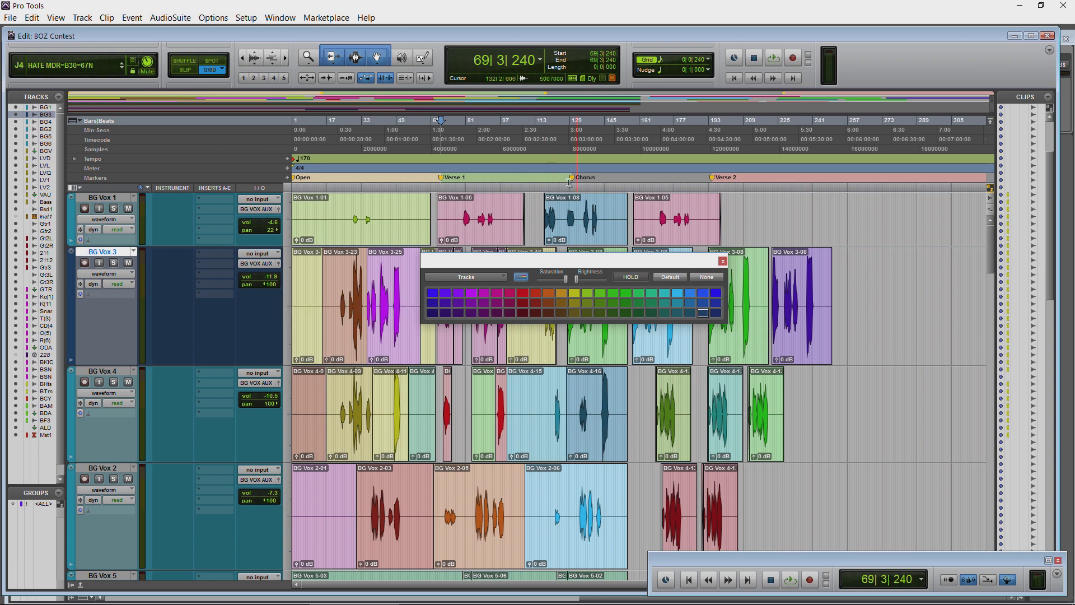
click(575, 181)
click(601, 294)
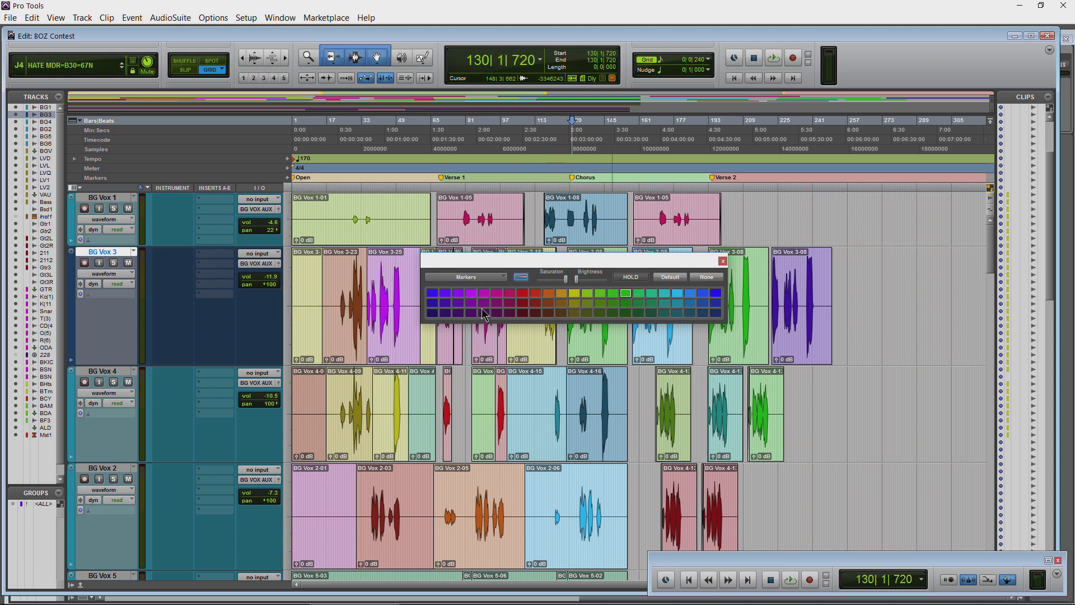
click(485, 312)
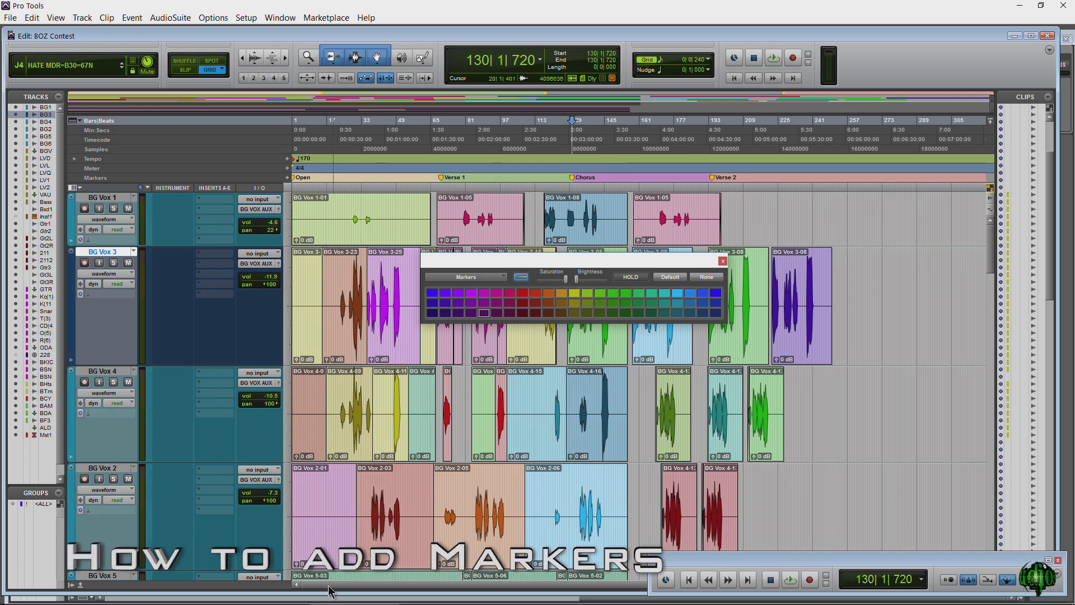
- Scroll the timeline right and place the insertion point near bar 257
scroll(419, 597, right, 5)
scroll(419, 596, right, 4)
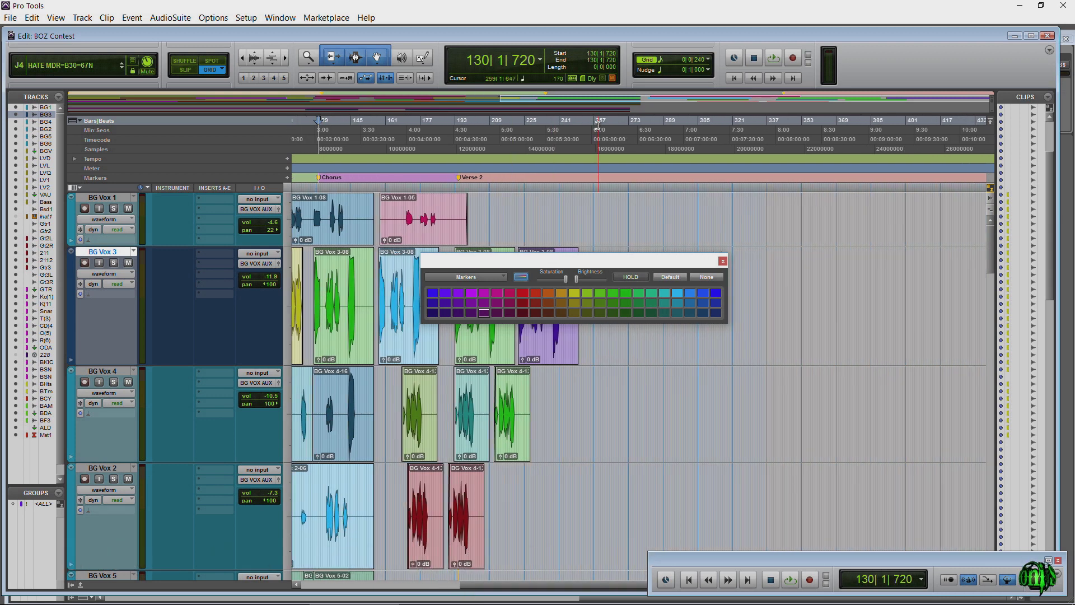
click(598, 124)
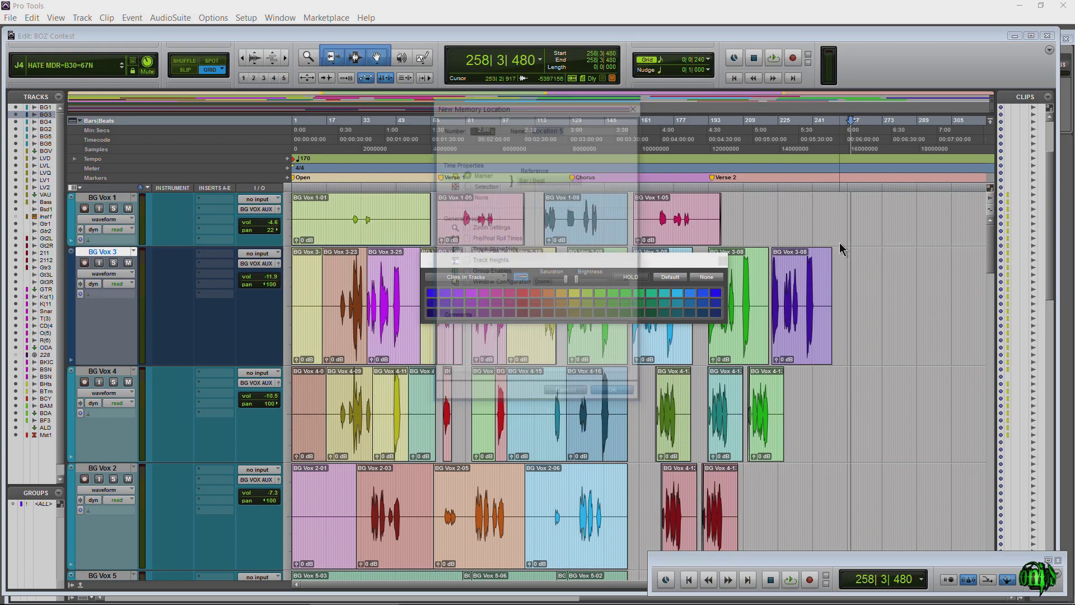
- Name the new memory location 'Chorus 2', make it a Marker, and create it
text(Chorus)
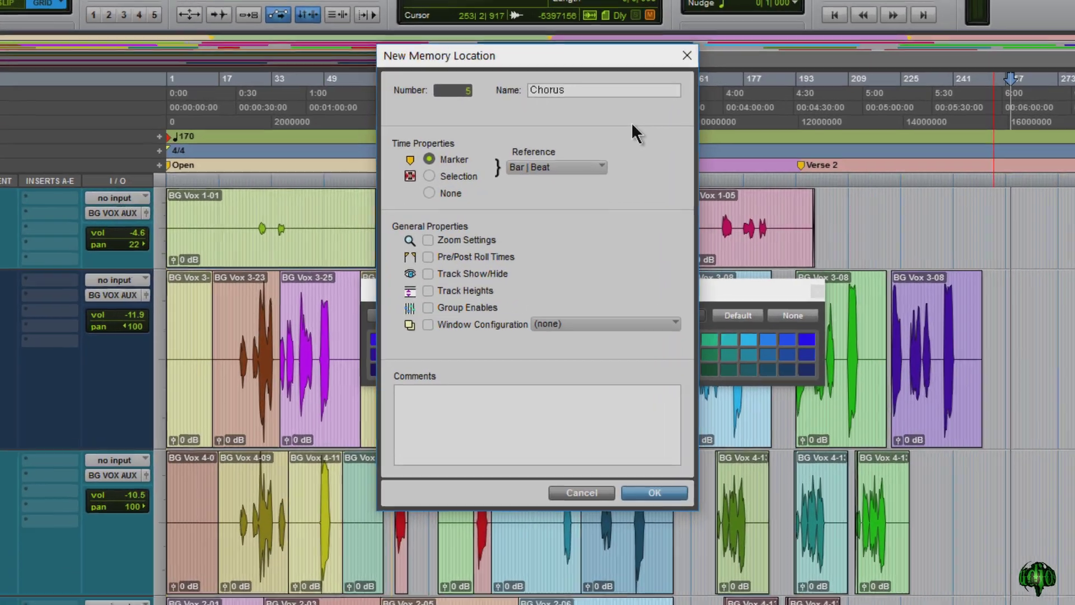
text( 2)
click(416, 155)
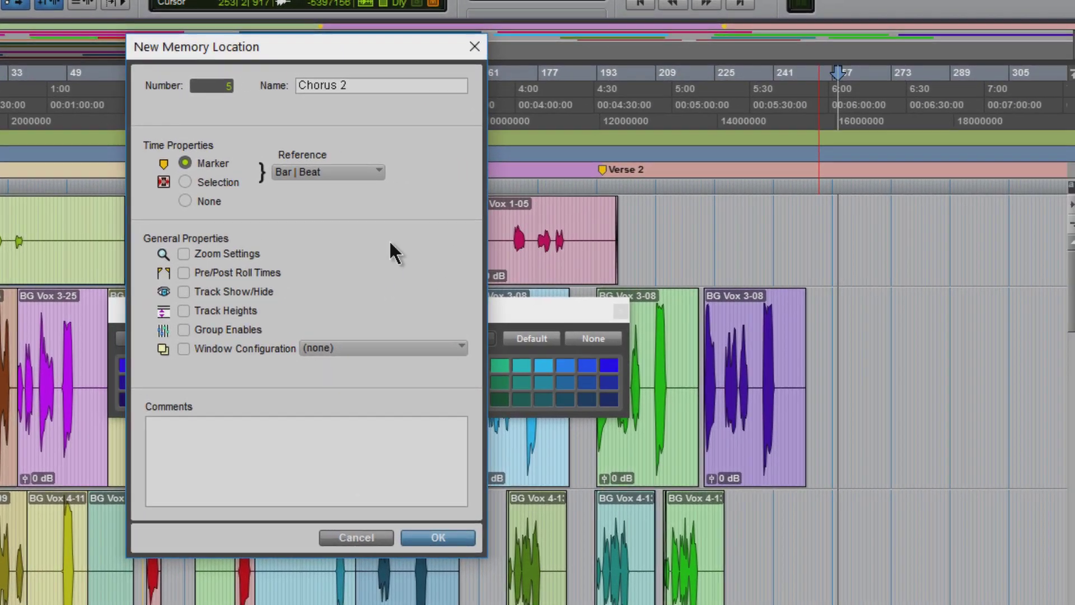
click(442, 538)
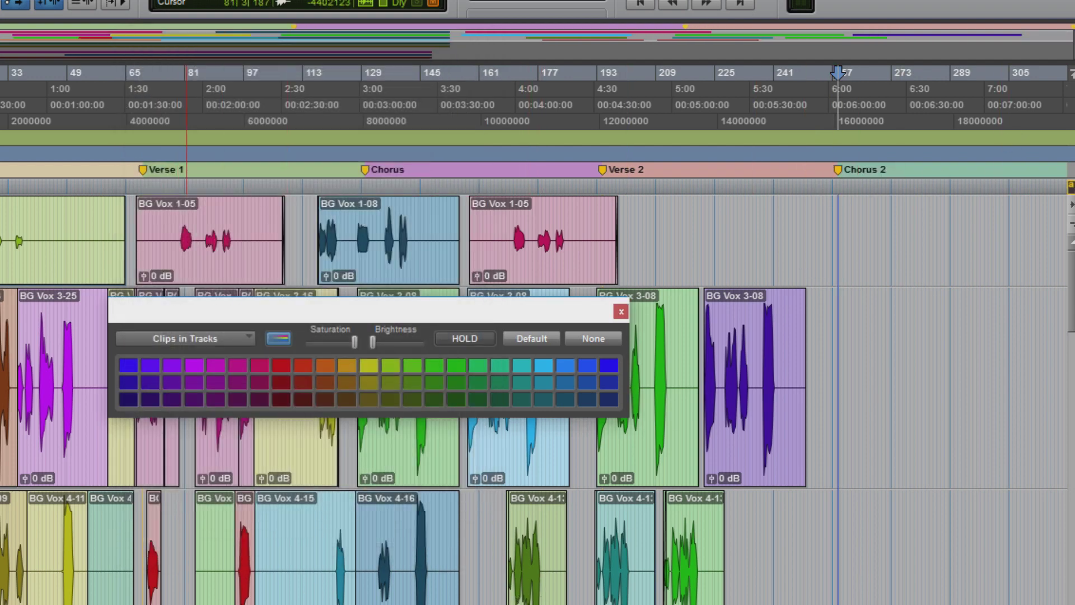
scroll(448, 297, right, 5)
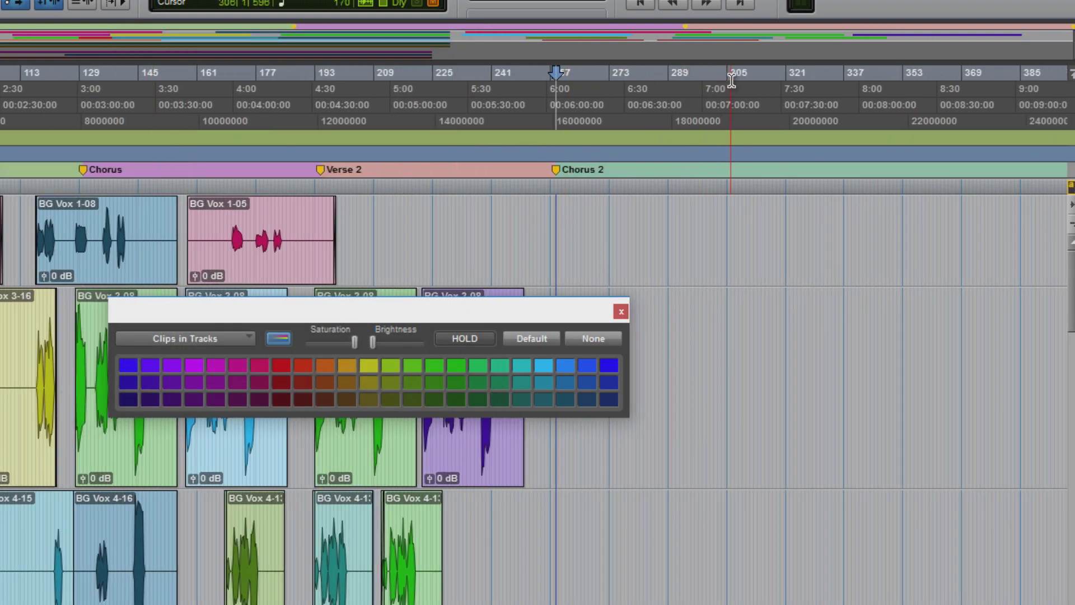
- Add a marker named 'Marker 6' at bar 304 from the Markers ruler's + button
click(731, 80)
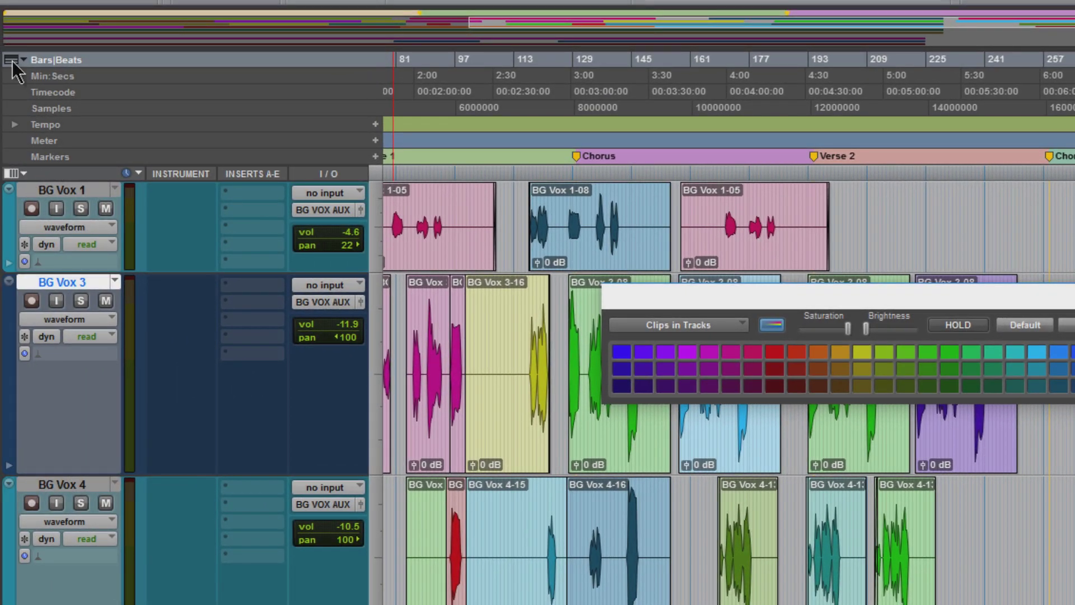
click(12, 60)
click(226, 117)
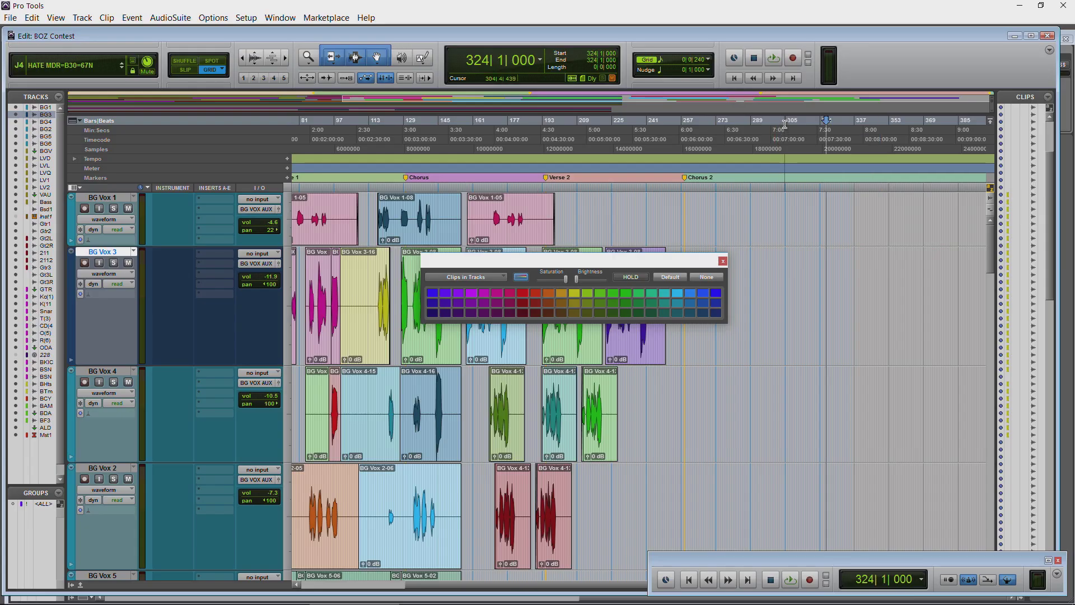
click(784, 121)
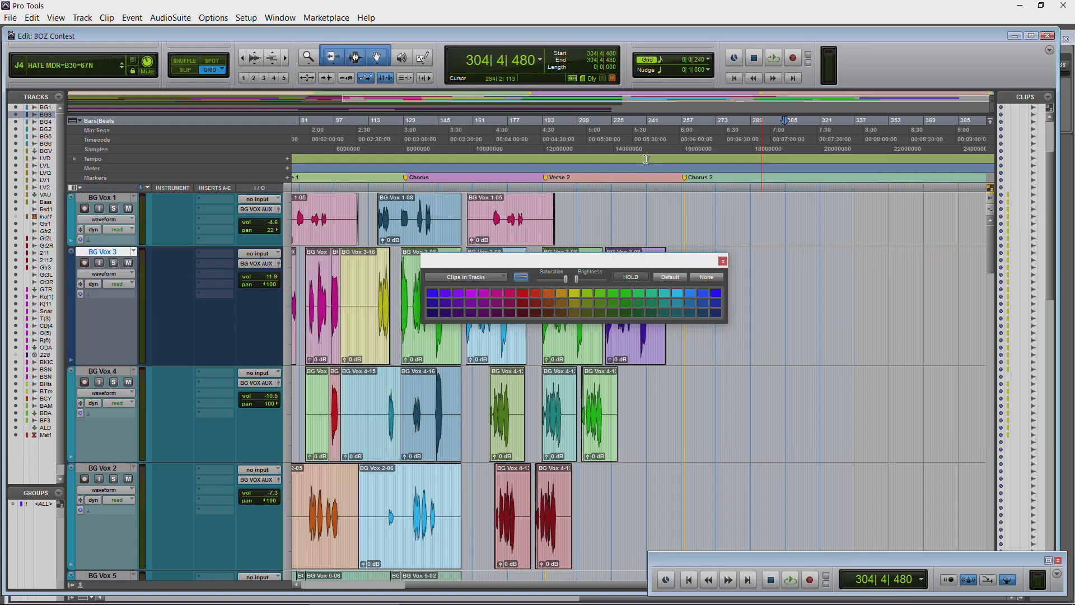
click(287, 177)
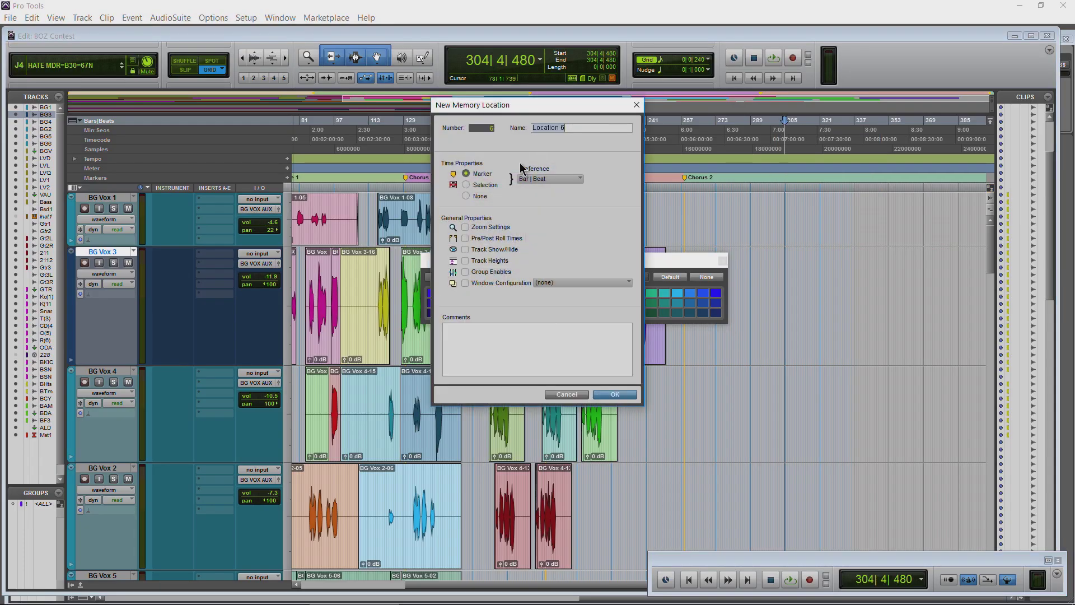
text(Marker 6)
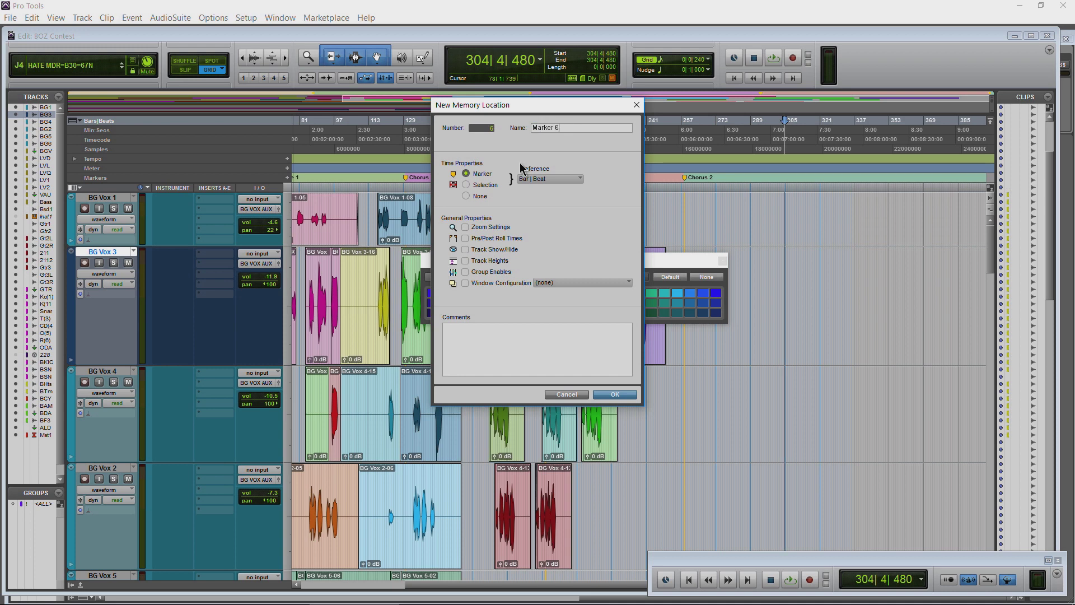
click(614, 395)
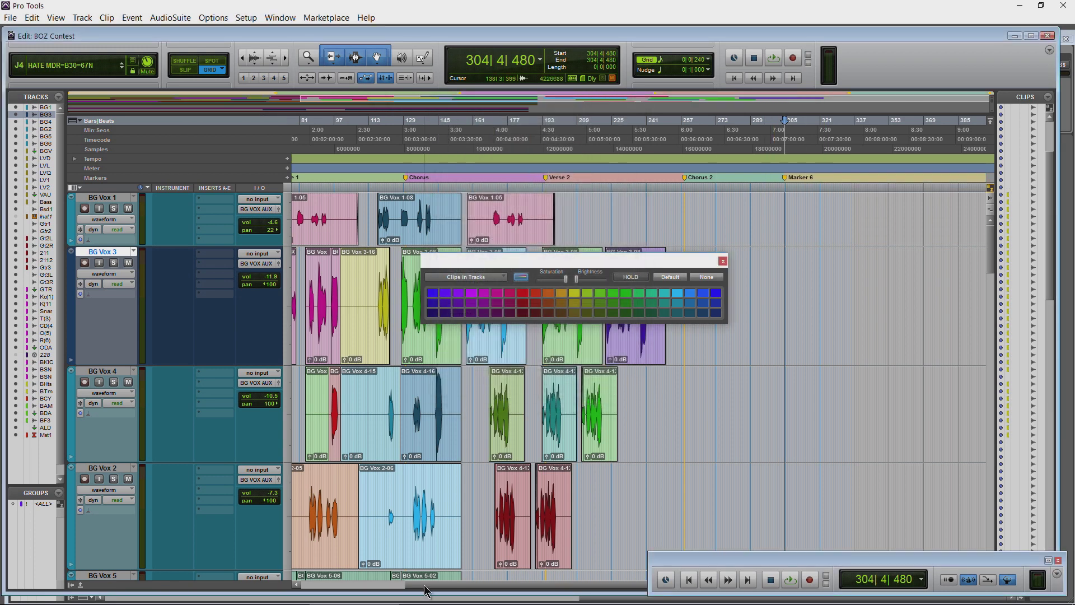
- During playback from near bar 323, drop markers Location 7 and Location 8, then stop and zoom in
drag(423, 588, 523, 587)
click(667, 126)
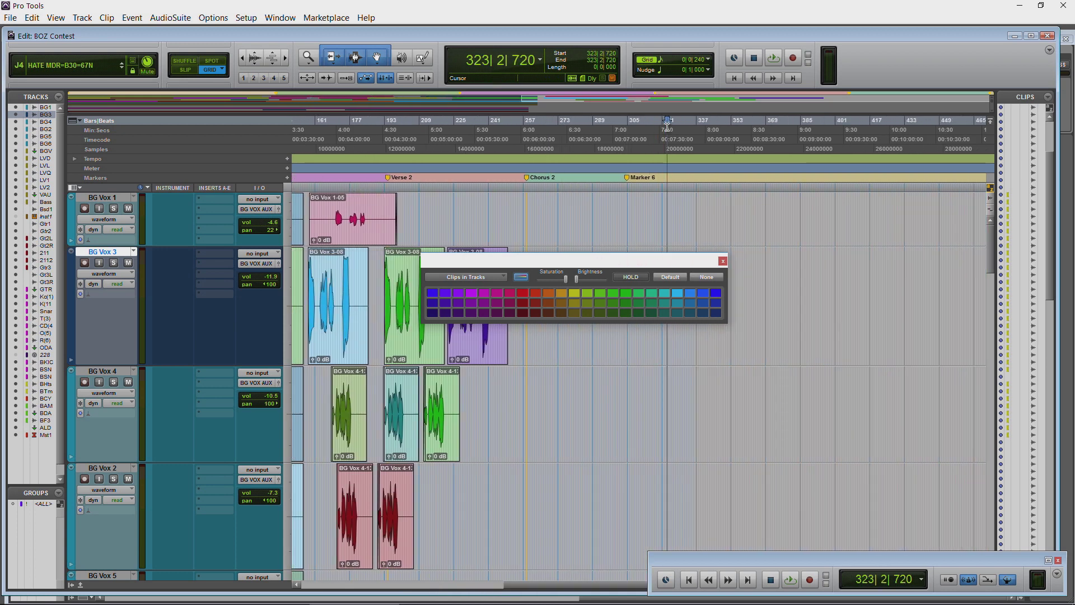
key(space)
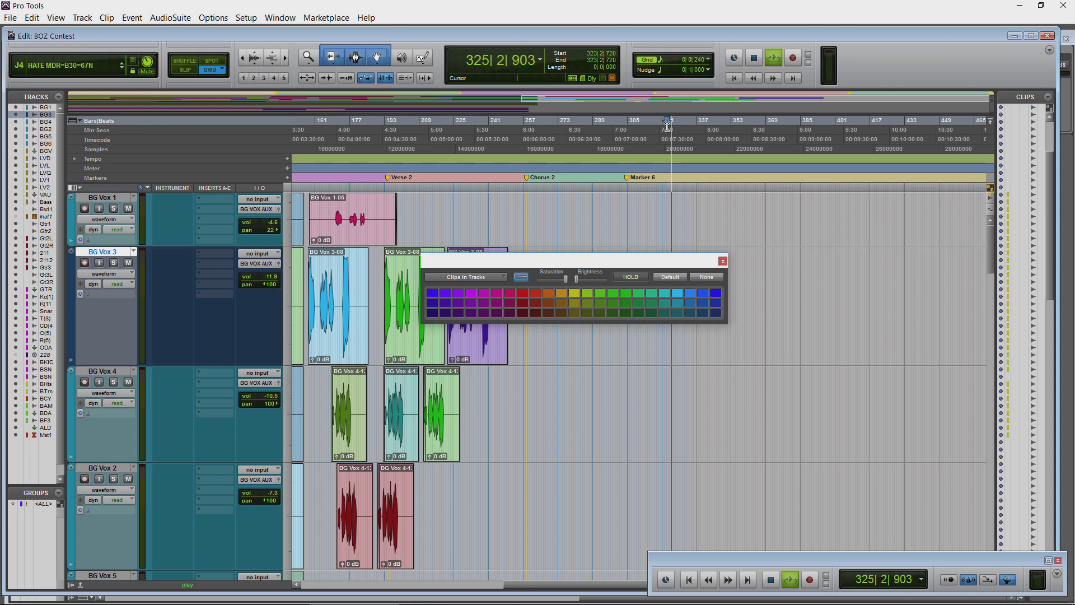
key(KP_Enter)
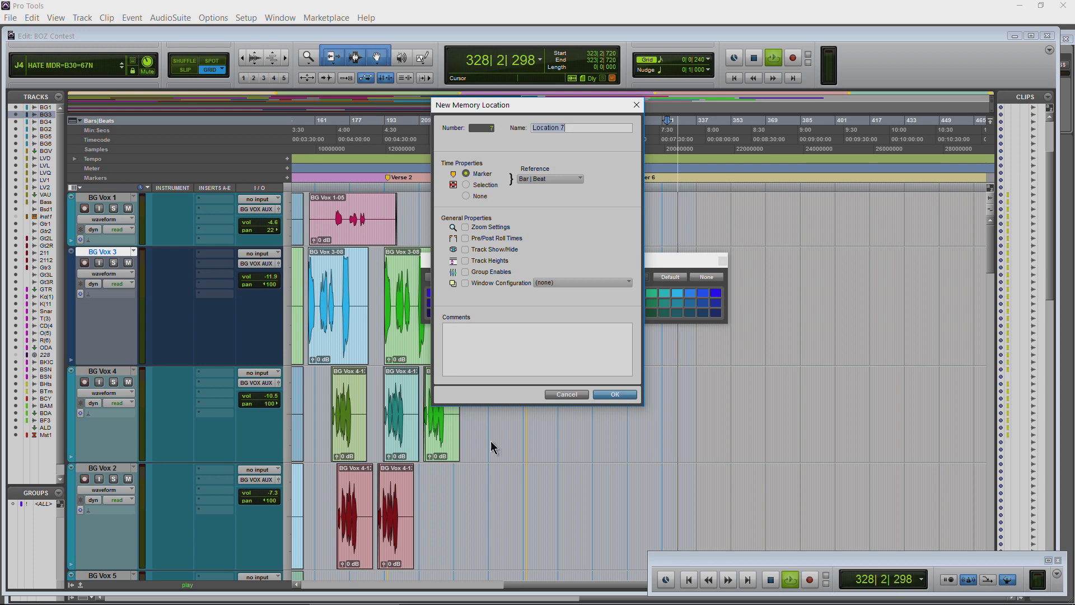
click(614, 395)
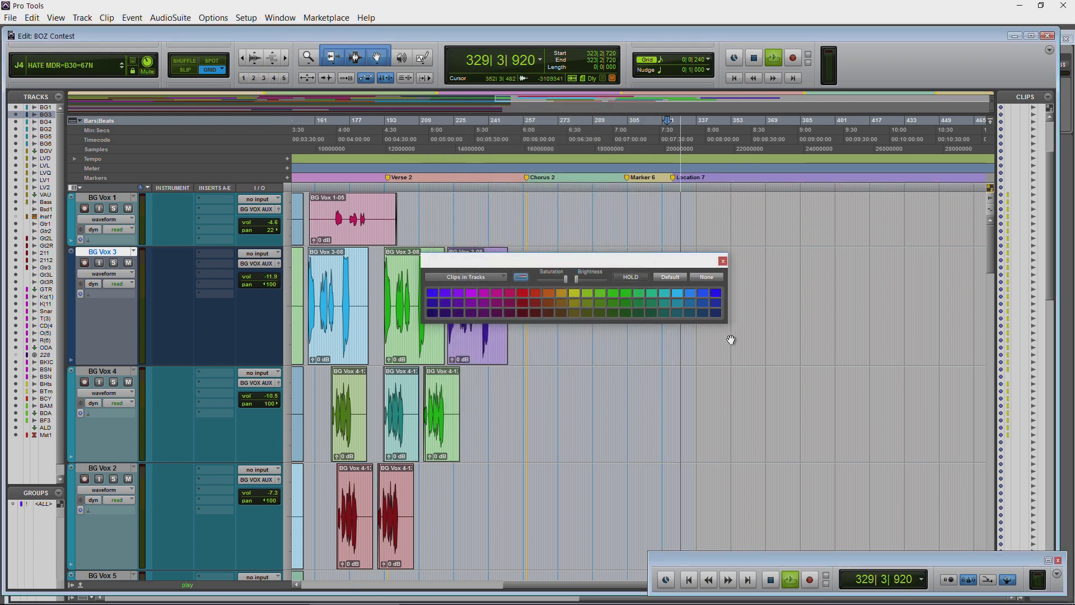
key(KP_Enter)
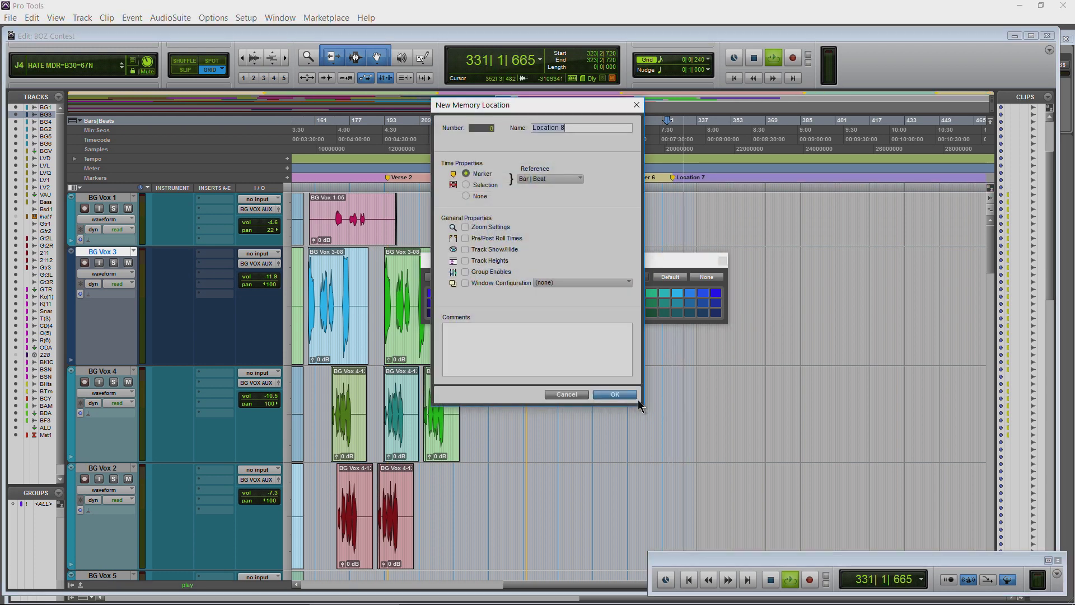
click(630, 395)
key(space)
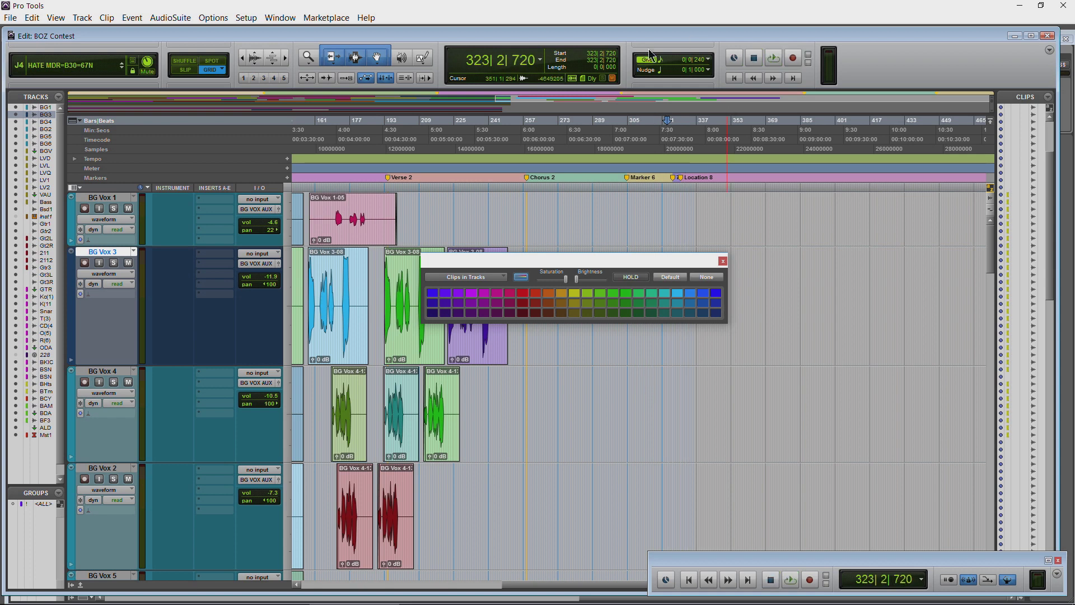
key(ctrl+])
key(ctrl+])
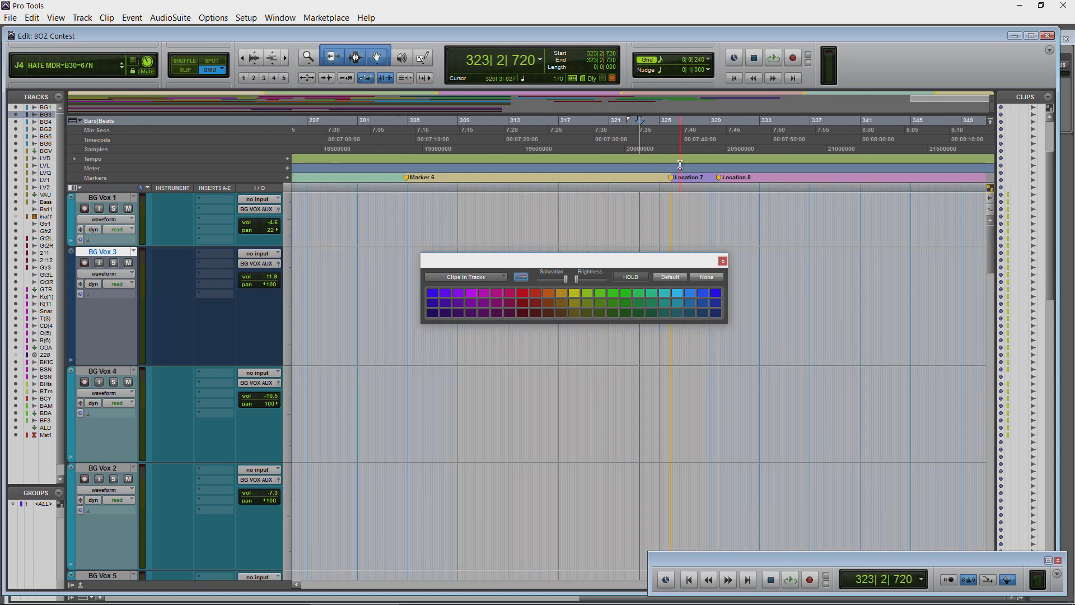
- Close the Color Palette and reopen it from the Window menu
drag(509, 259, 512, 209)
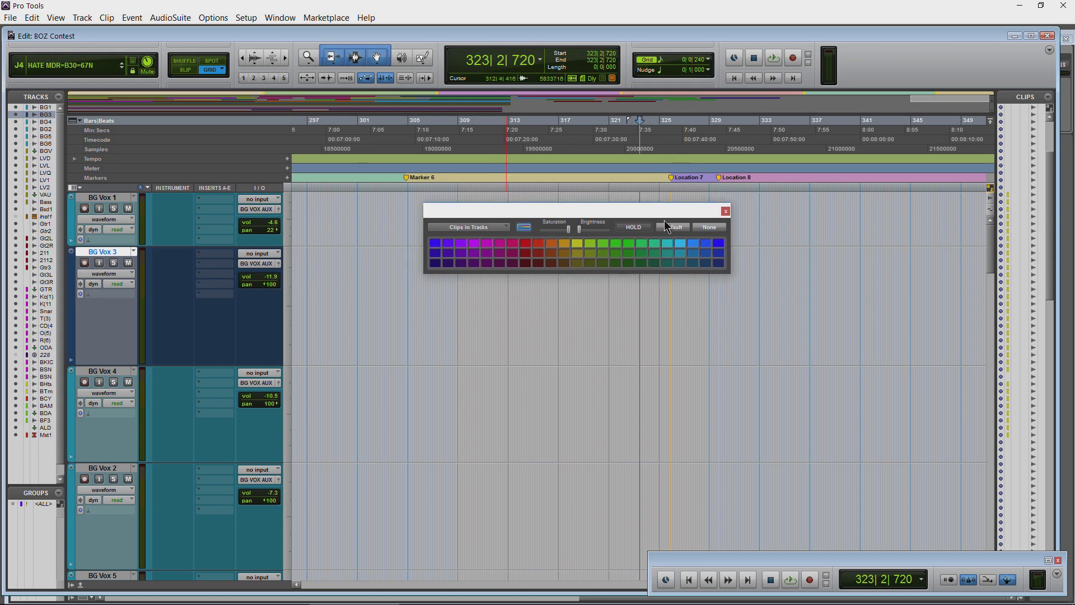
click(726, 212)
click(280, 18)
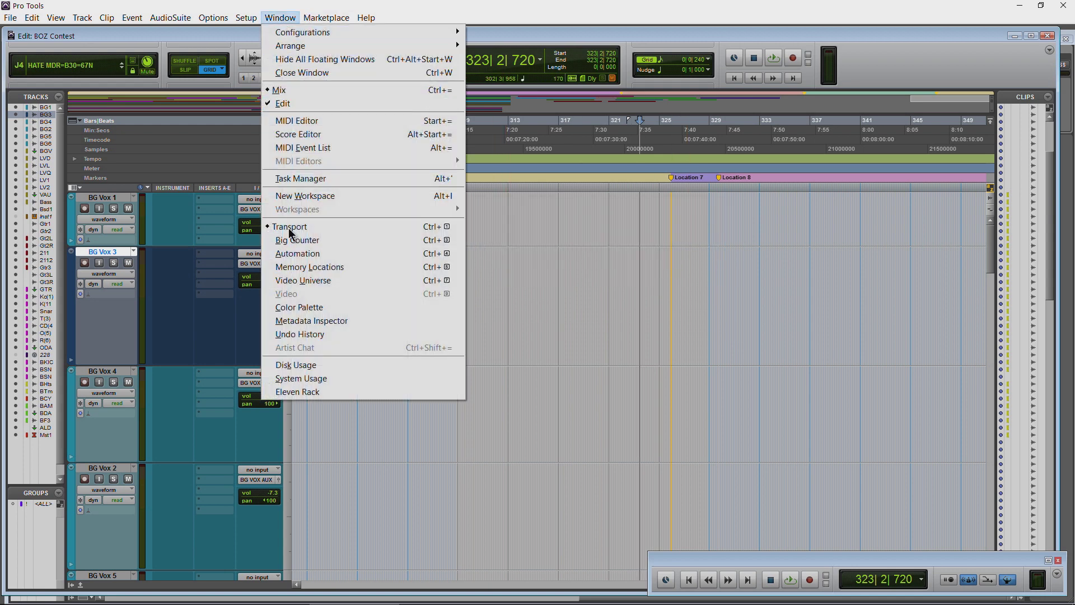
click(308, 307)
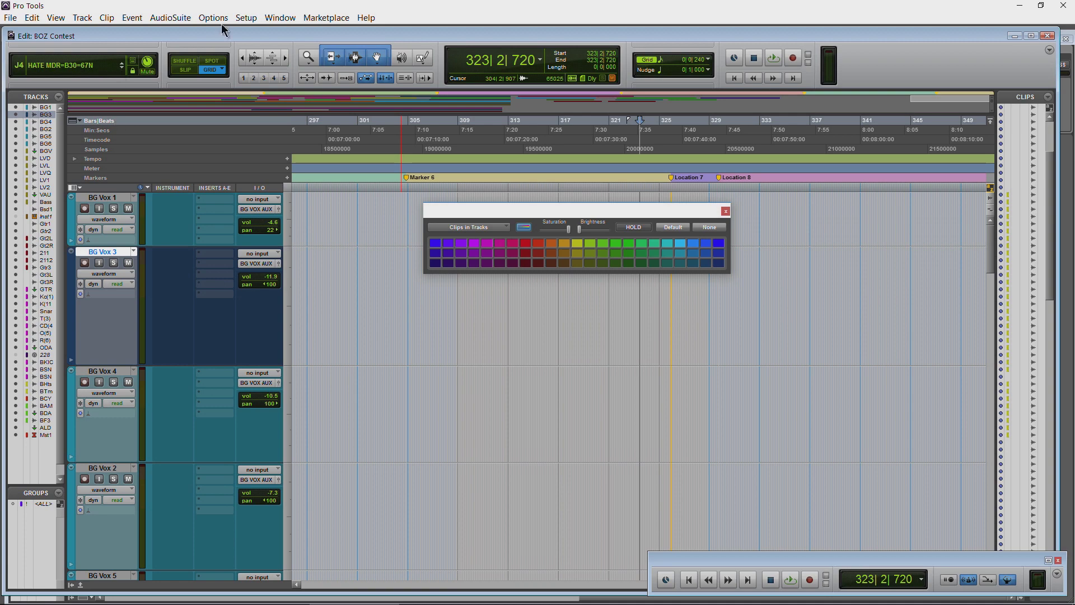
- Turn on Always Display Marker Colors in Preferences, then select the Location 7 marker
click(246, 17)
click(288, 214)
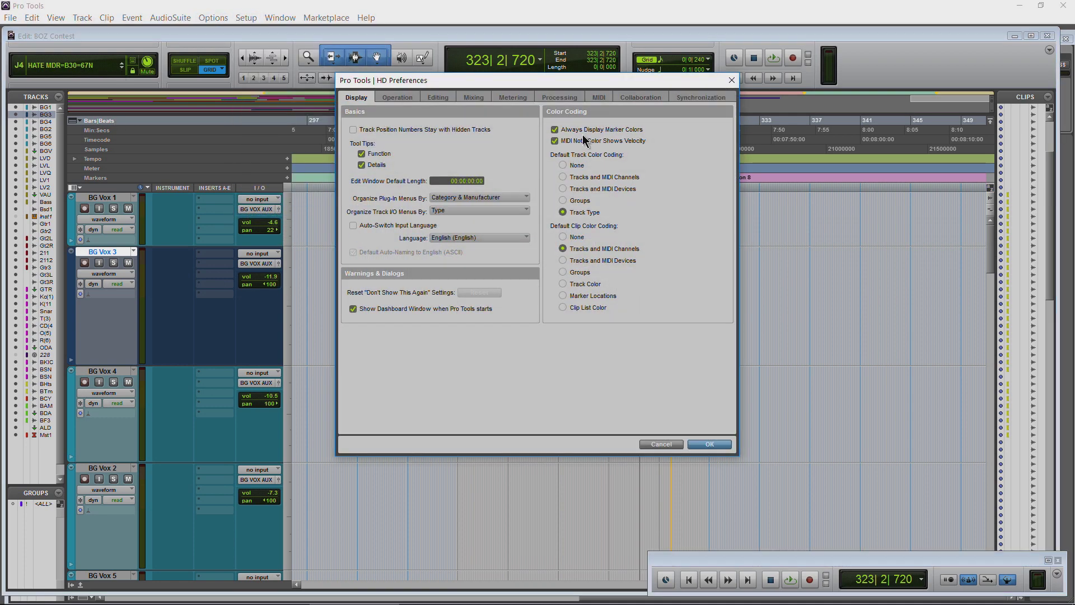
click(706, 444)
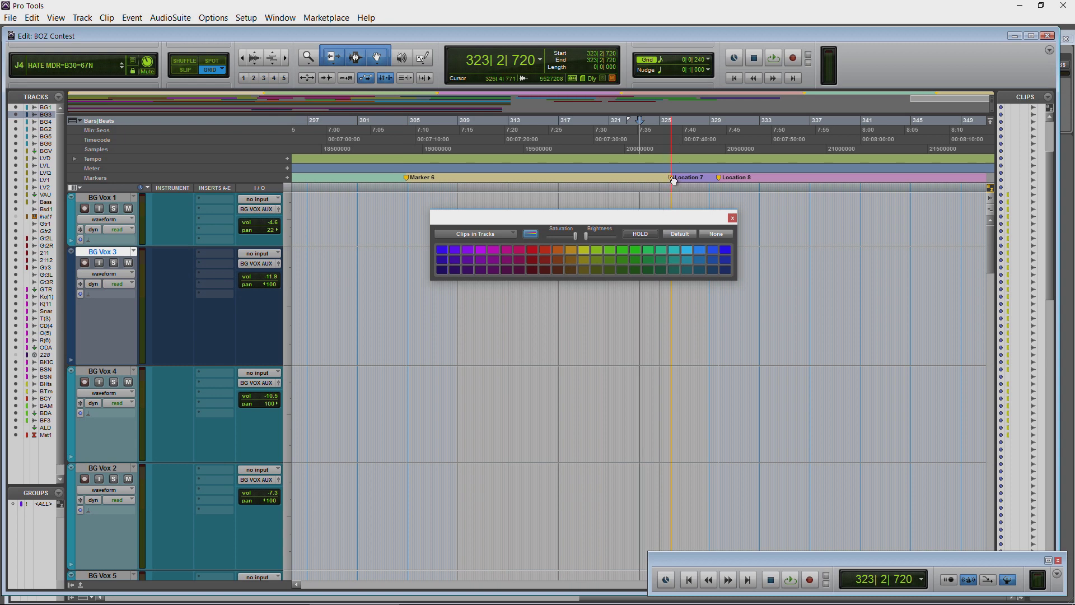
click(671, 177)
mouse_move(586, 220)
mouse_down()
mouse_move(620, 221)
mouse_move(616, 211)
mouse_move(614, 234)
mouse_up()
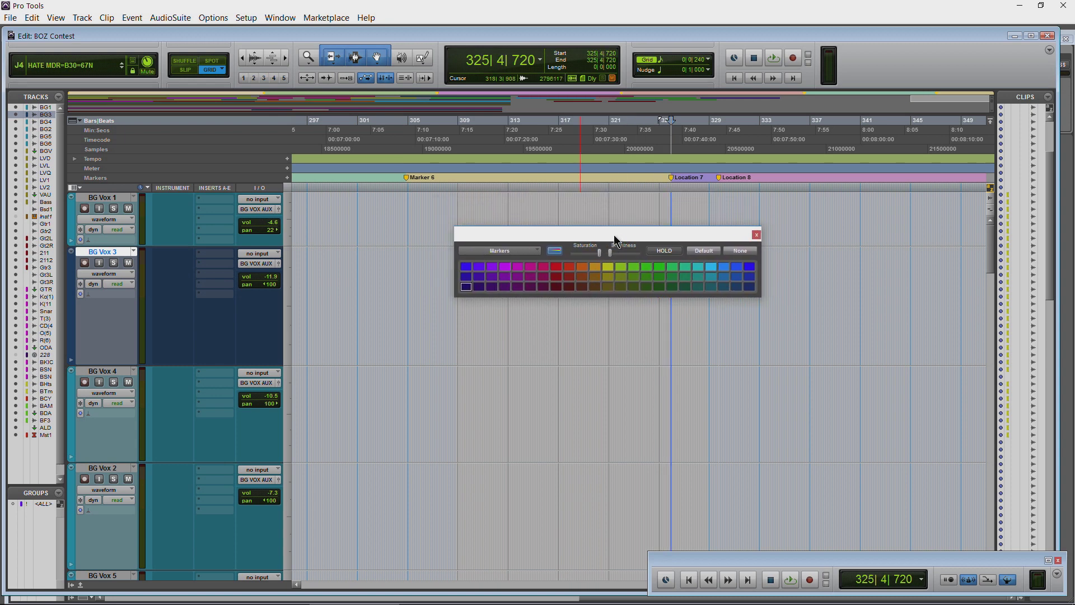
- Try the palette's track and clip-list targets on the BG Vox 1 and BG Vox 6 tracks
click(532, 251)
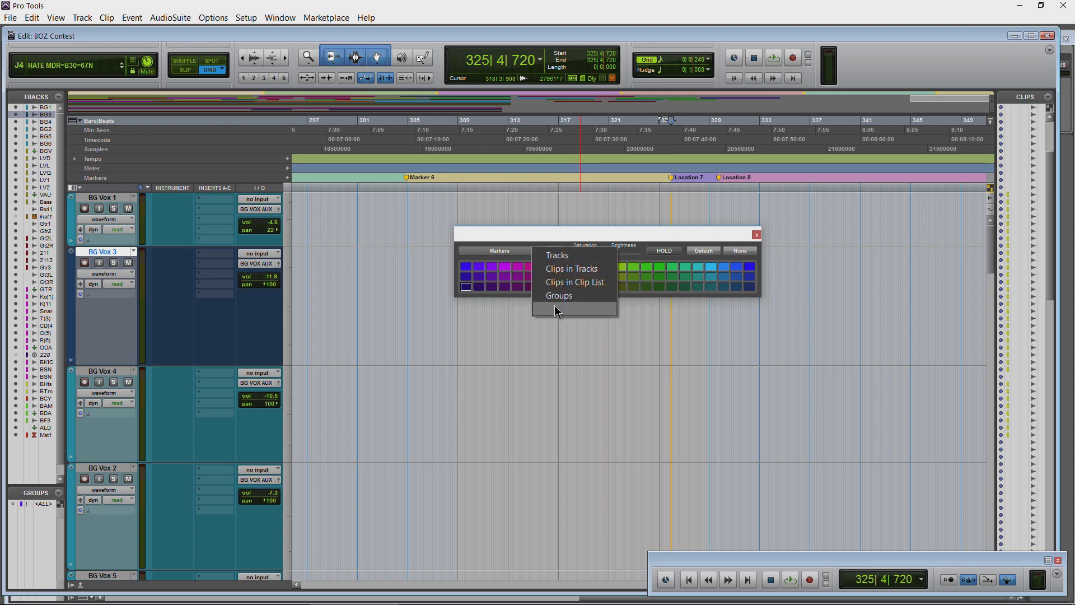
click(545, 237)
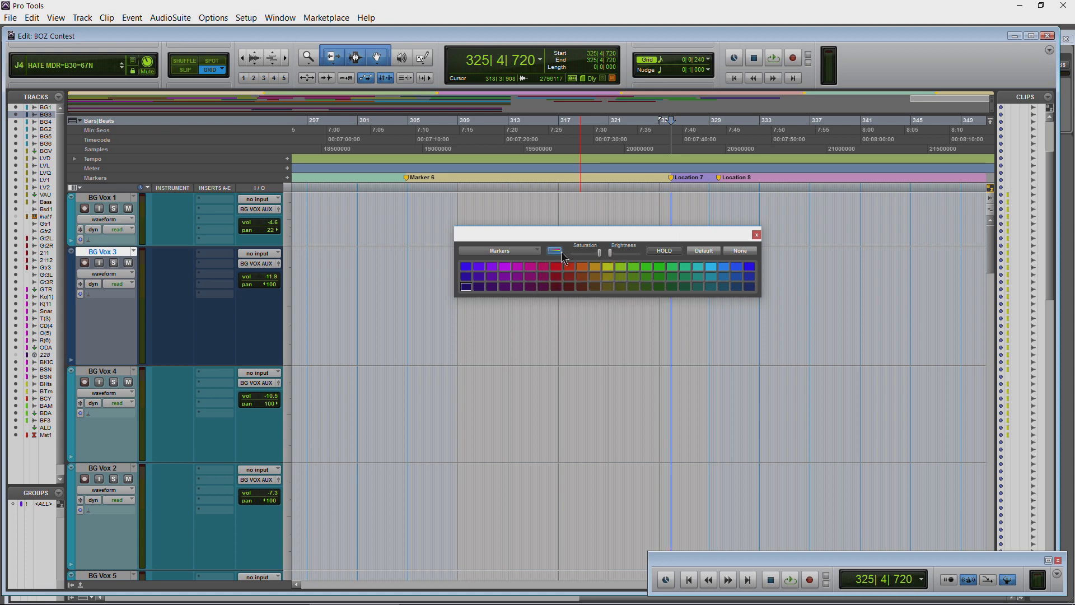
click(76, 227)
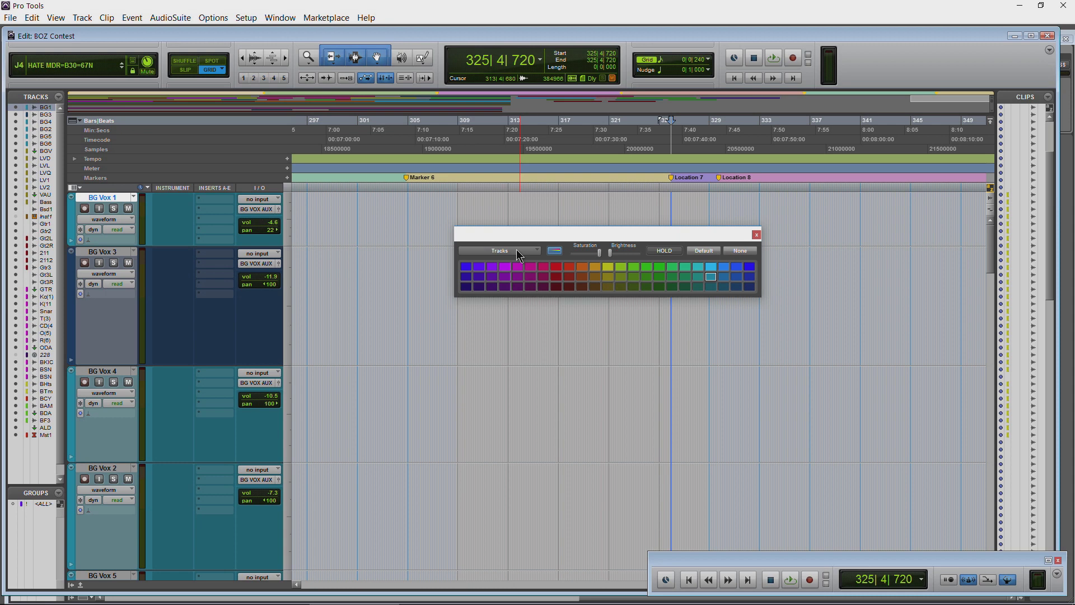
click(1037, 240)
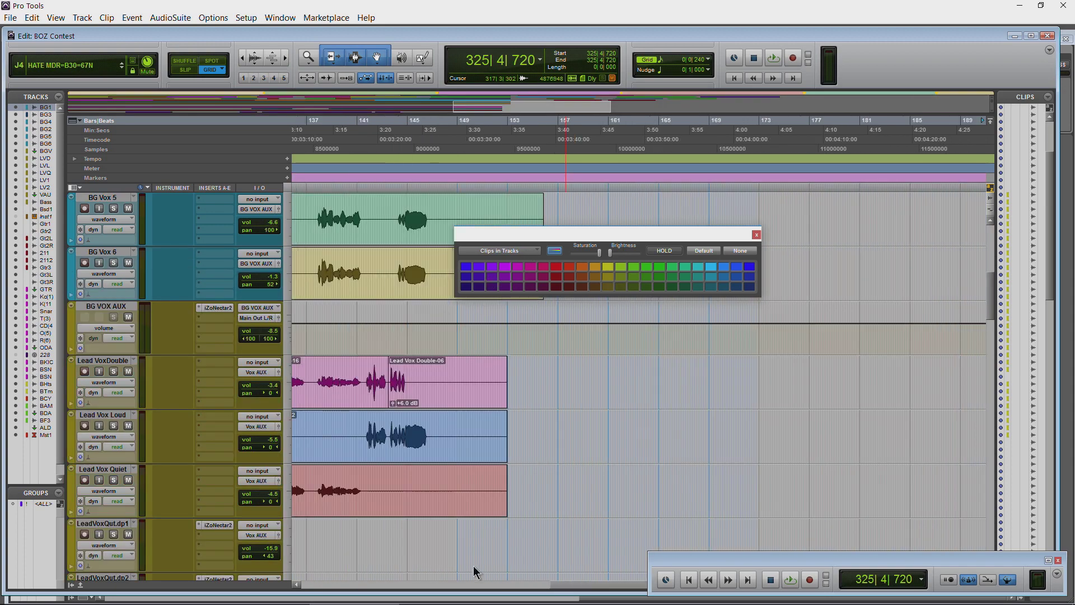
click(376, 267)
double_click(379, 289)
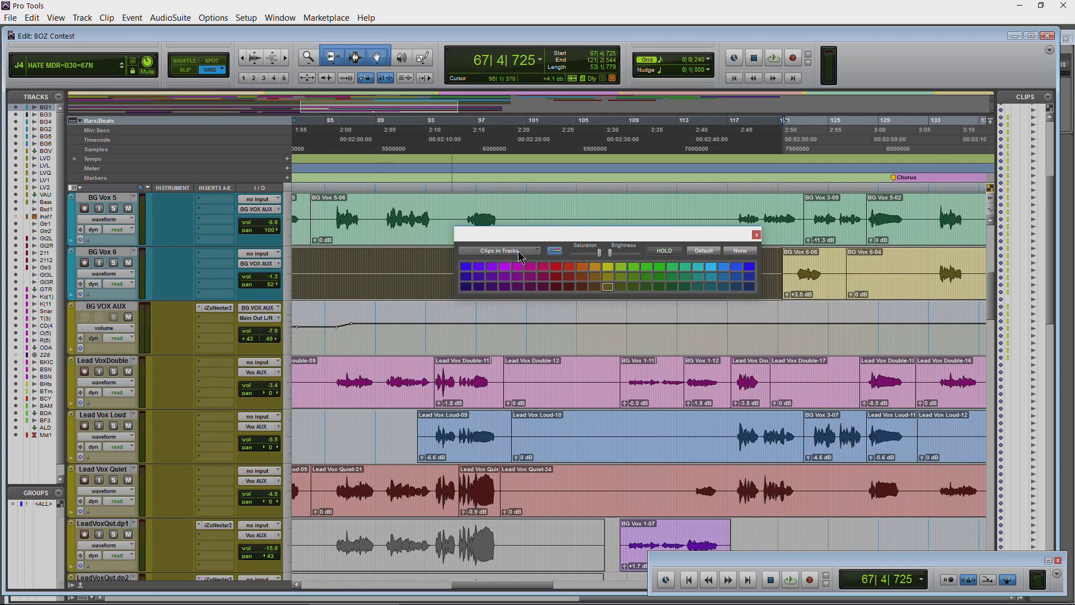
- Set the Color Palette's colouring target to Groups
click(519, 257)
click(514, 231)
click(515, 251)
click(529, 293)
click(493, 255)
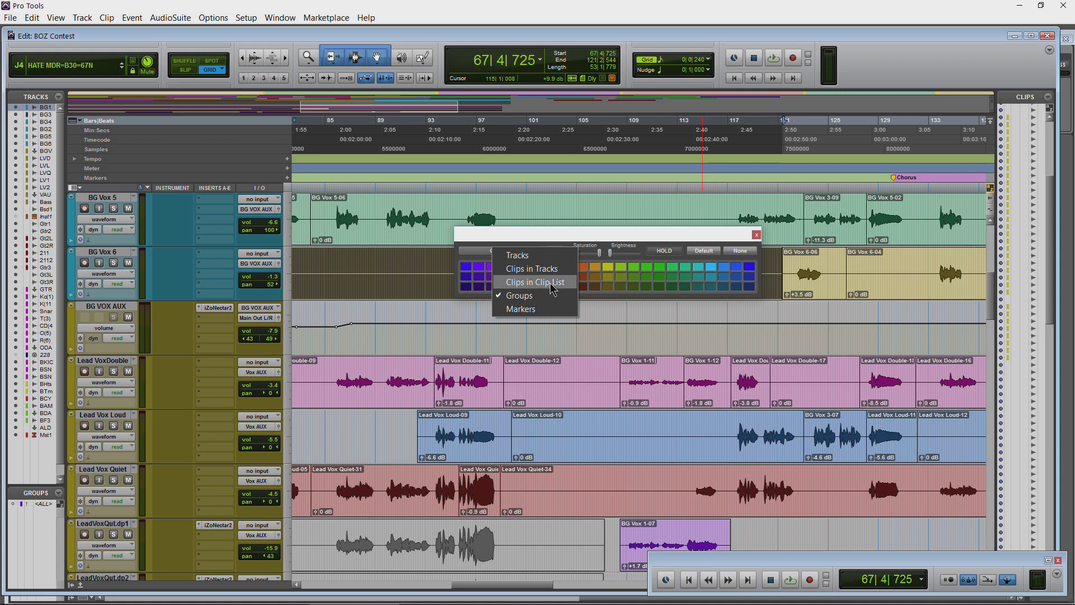
click(606, 241)
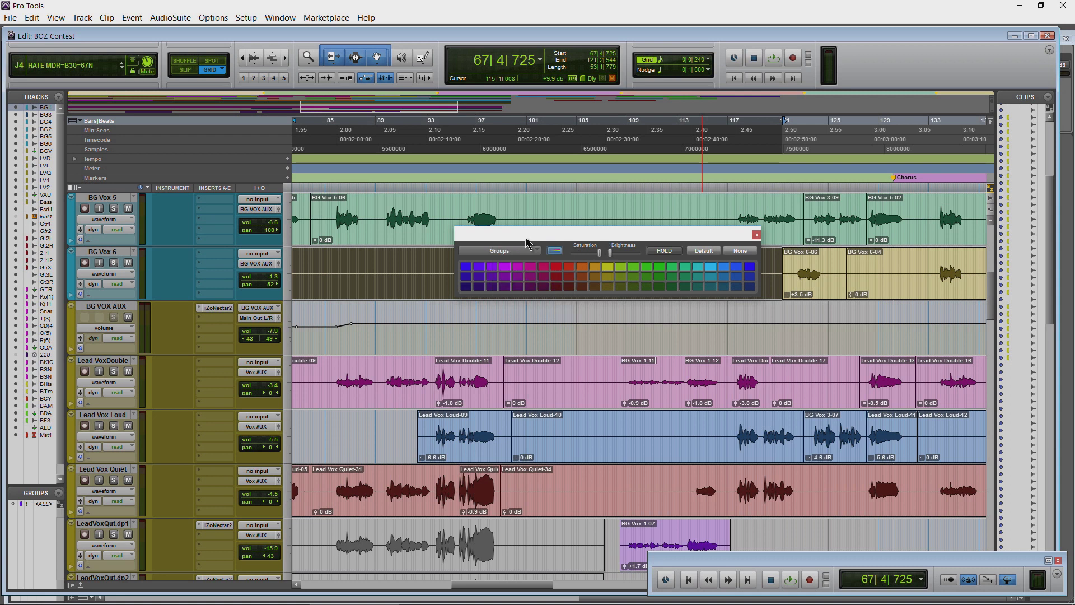
click(522, 255)
click(675, 259)
scroll(656, 213, right, 15)
- Colour the Chorus 2 marker yellow and Marker 6 light green
scroll(655, 213, left, 2)
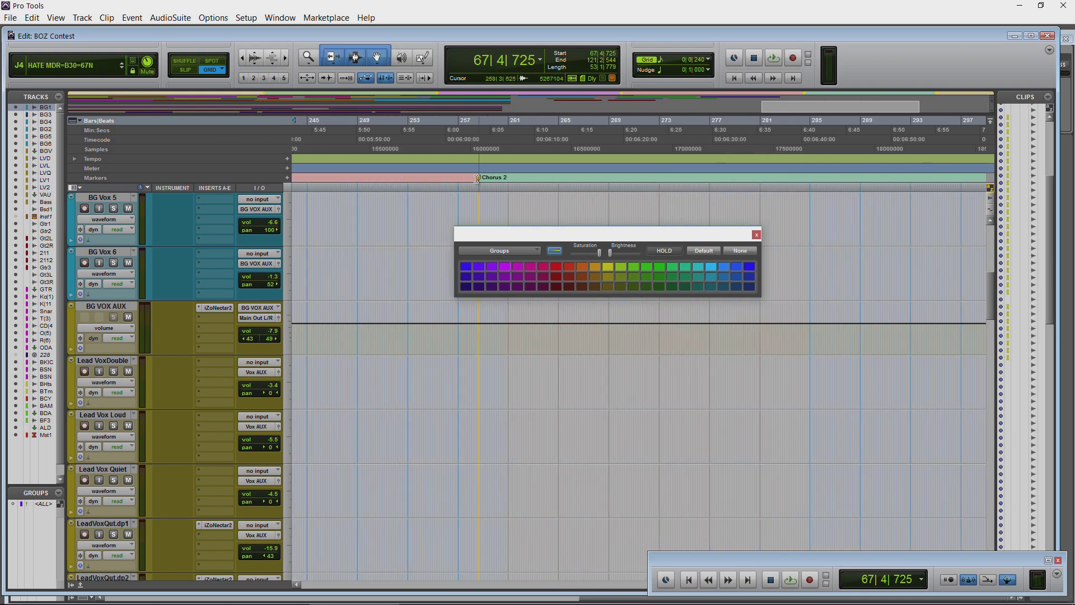
click(480, 179)
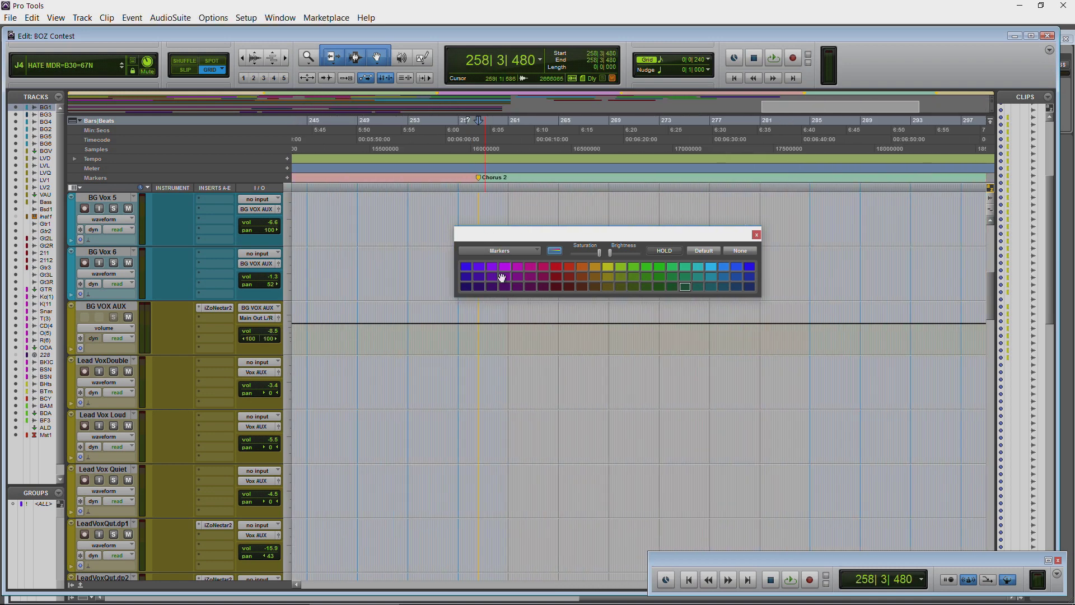
click(608, 267)
key(ctrl+bracketleft)
key(ctrl+bracketleft)
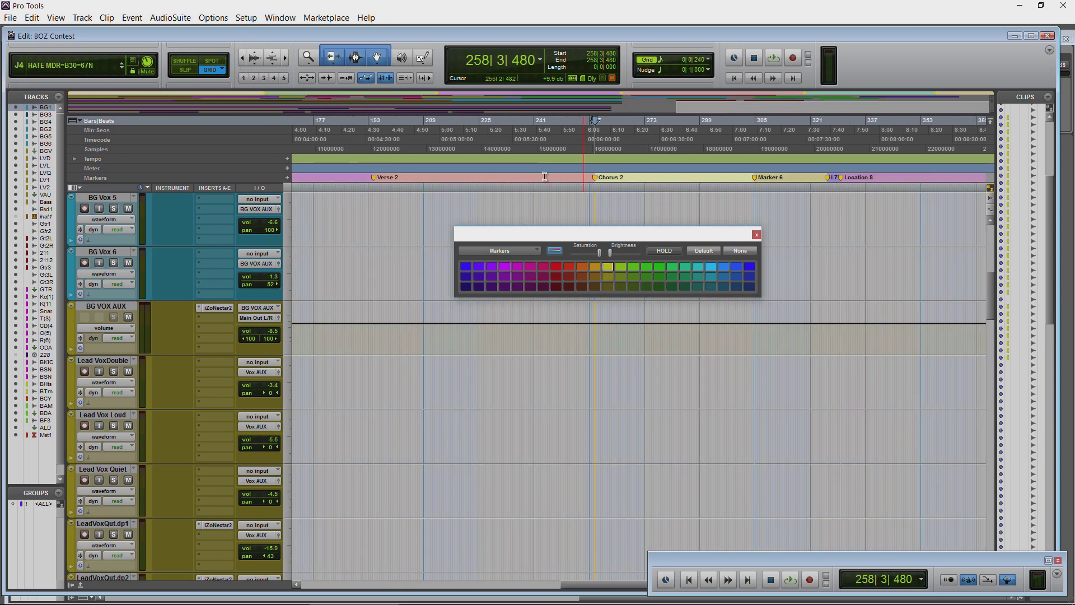
click(758, 183)
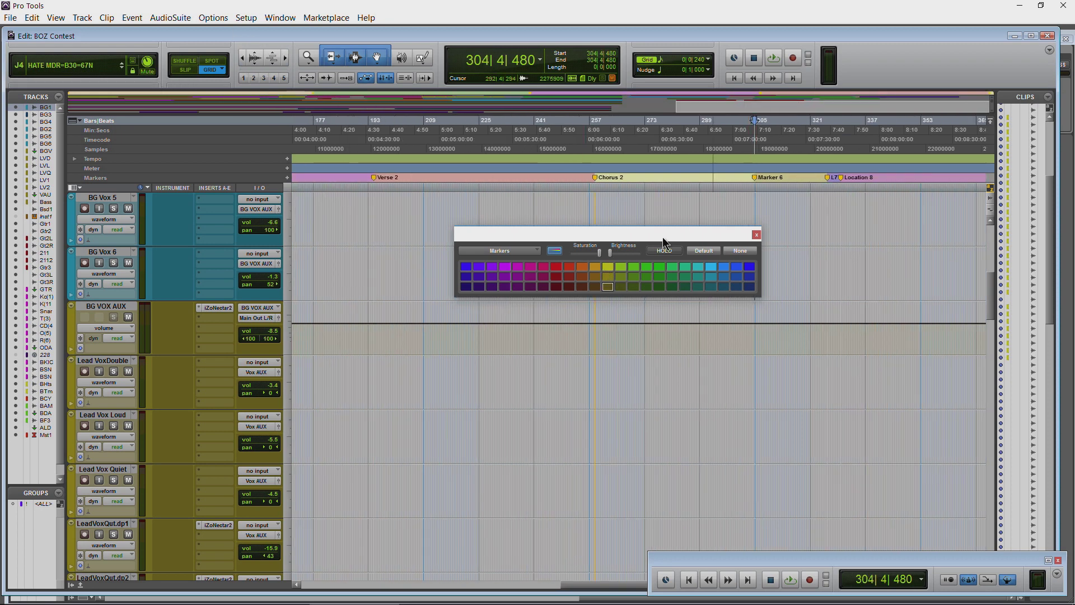
click(635, 268)
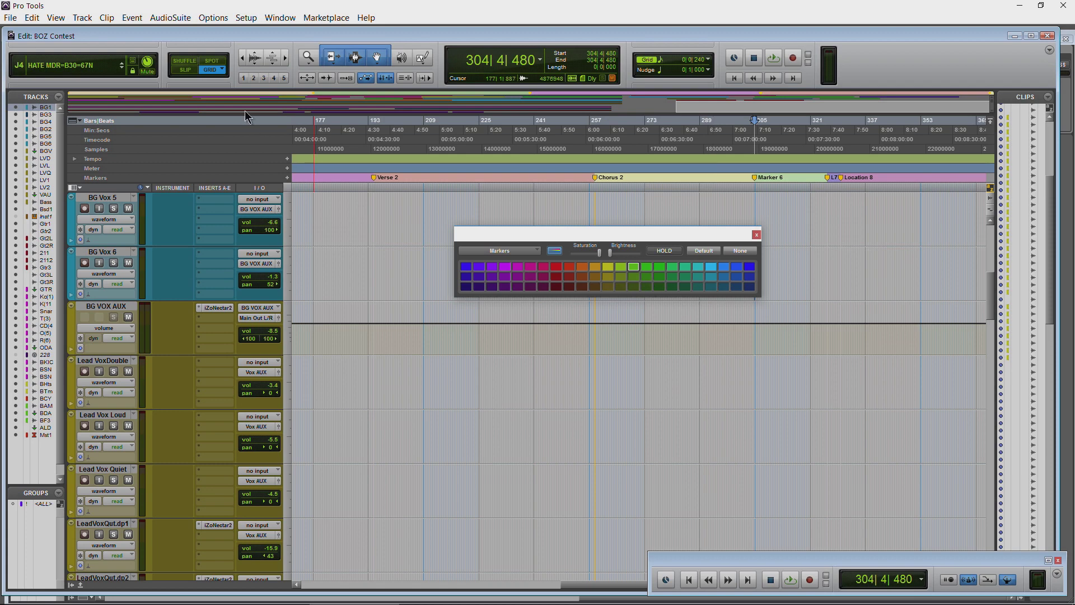
- Zoom out to the whole song and clear the Chorus marker's colour with None
click(243, 58)
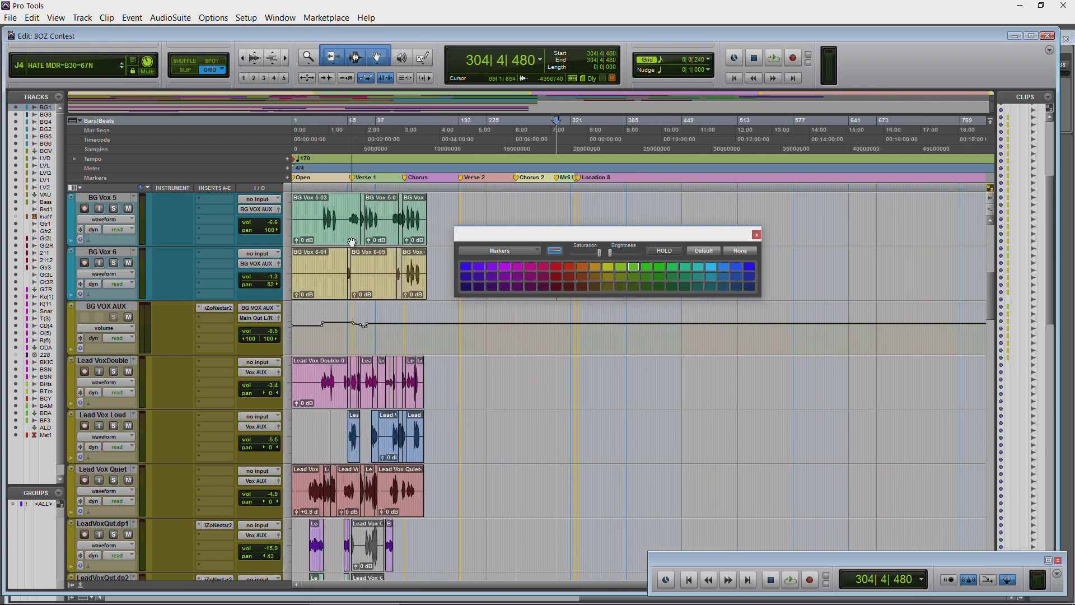
drag(564, 230, 454, 242)
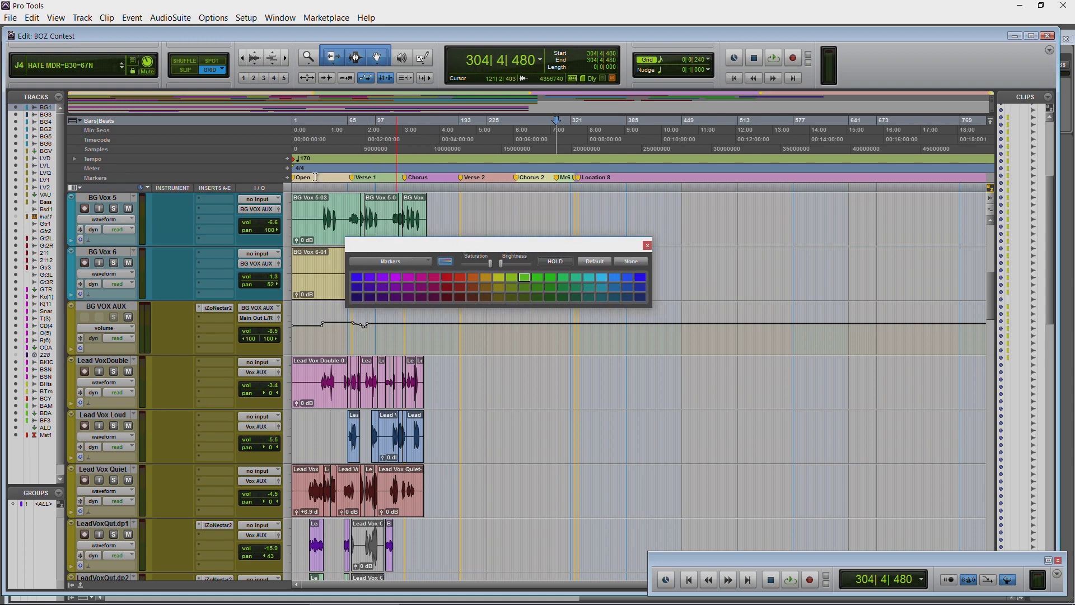
click(354, 183)
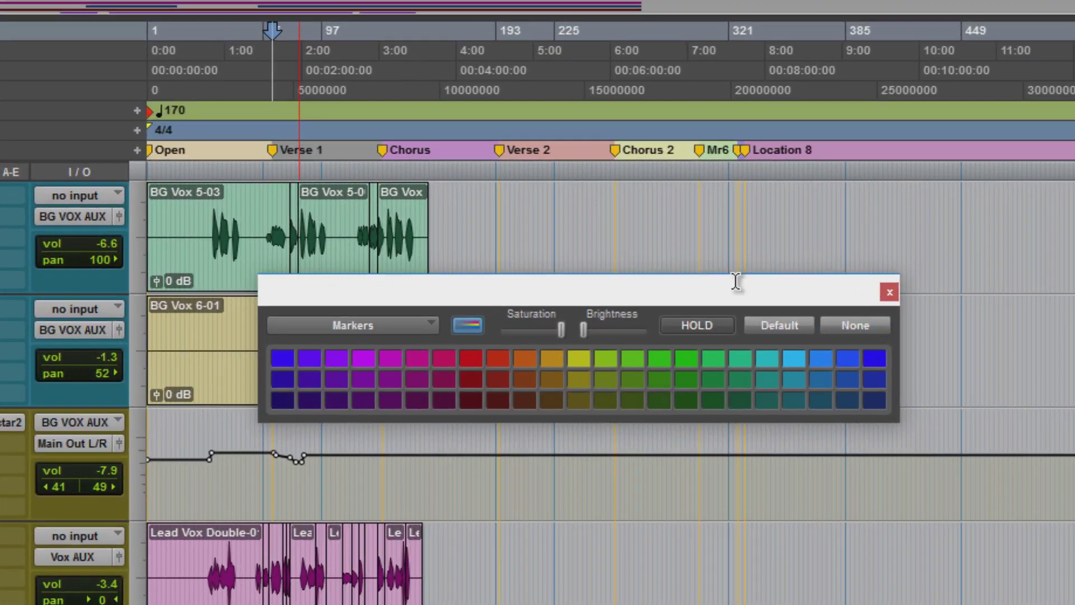
click(378, 158)
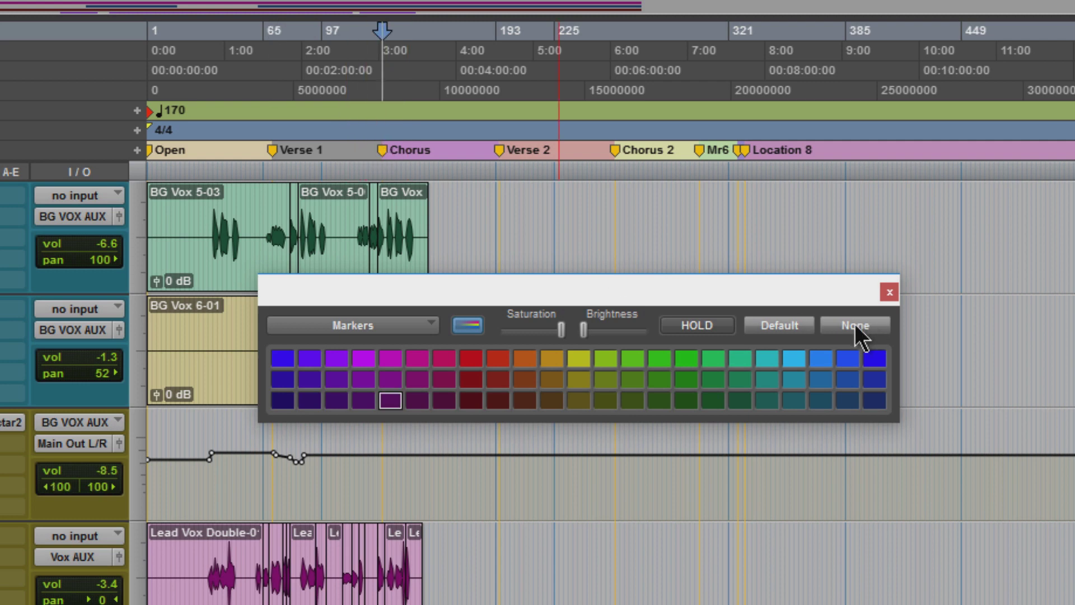
click(855, 327)
- Colour the Verse 1 marker red and the Chorus marker green
click(274, 150)
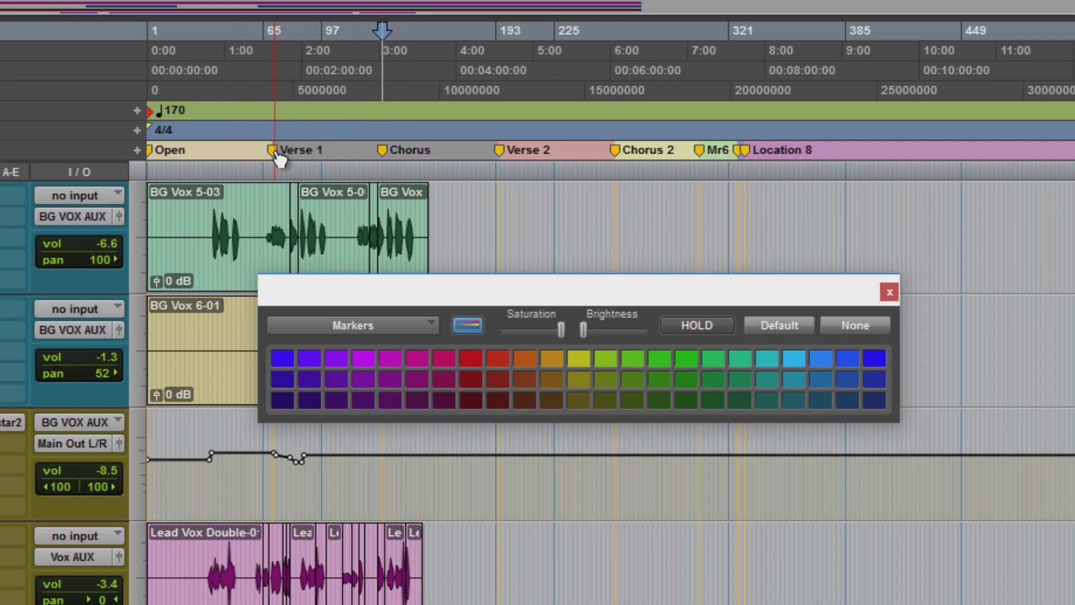
click(498, 358)
click(386, 157)
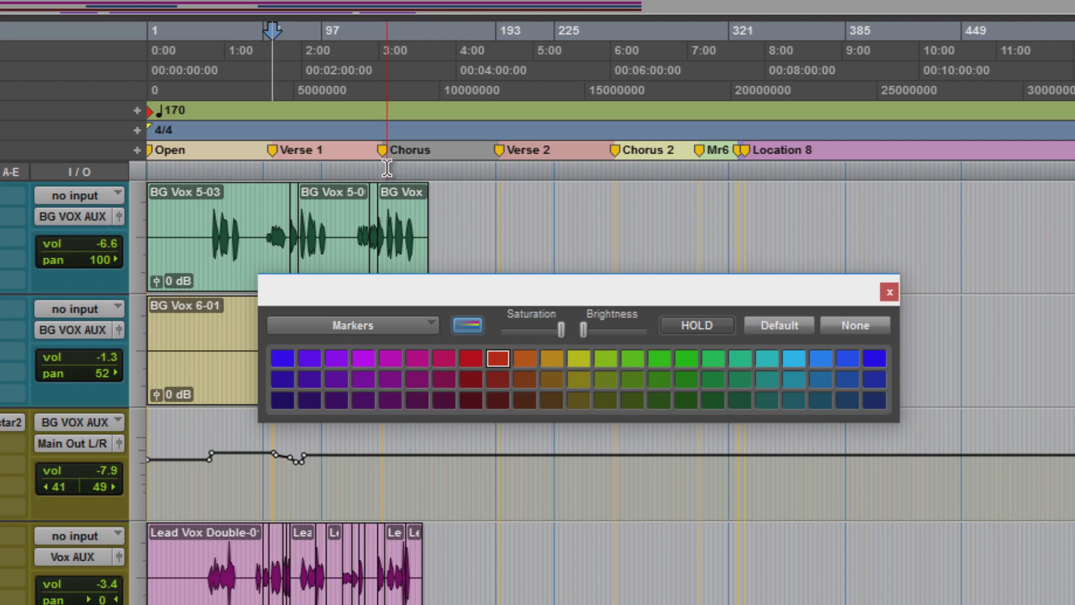
click(386, 158)
click(654, 361)
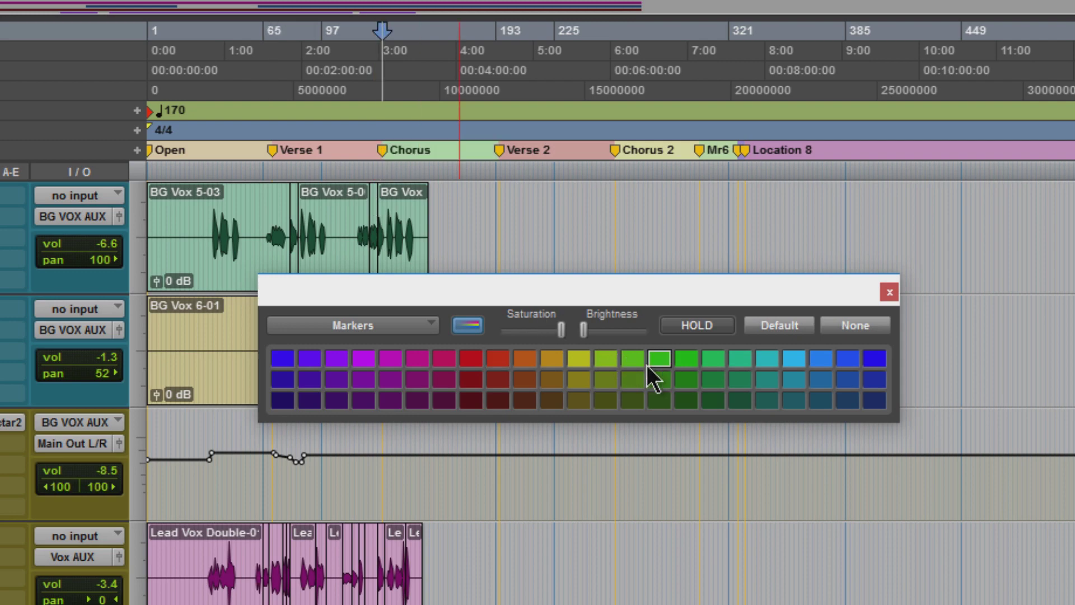
key(ctrl+bracketleft)
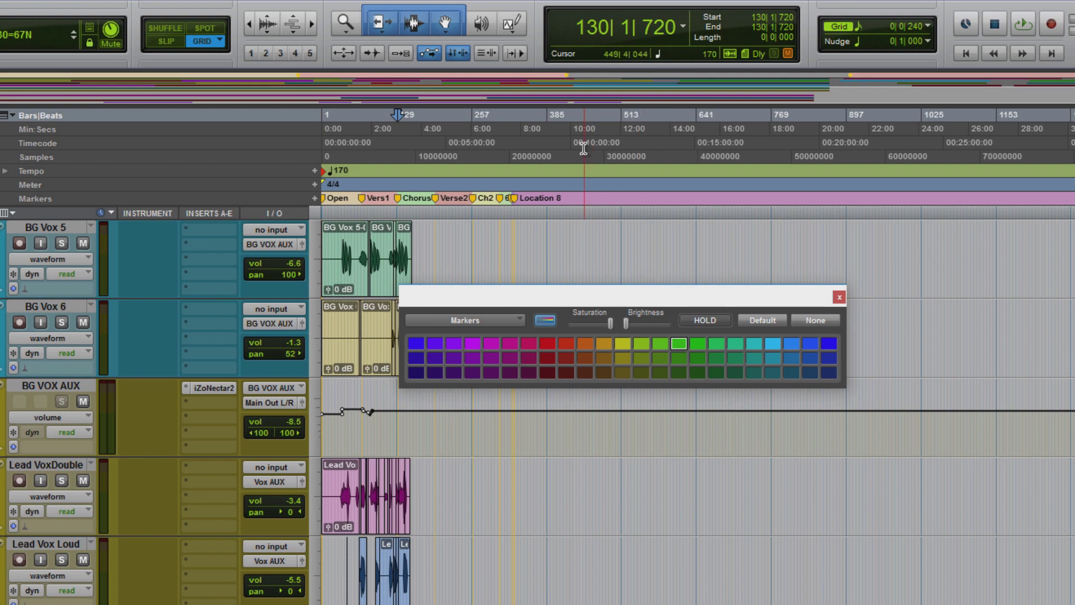
- Add two new markers, Location 9 and Location 10, later in the song
click(622, 199)
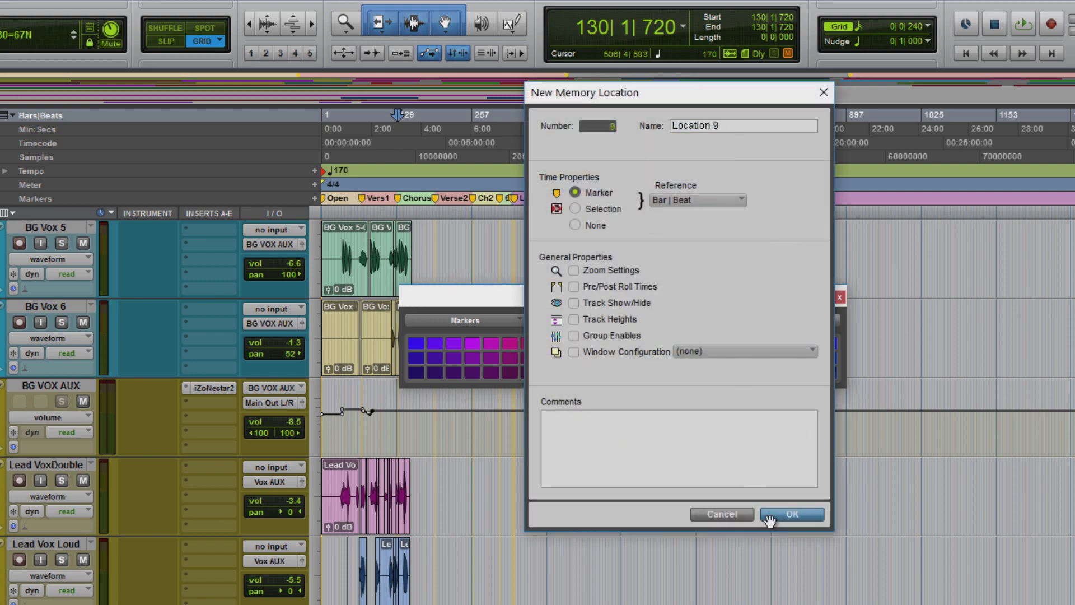
click(776, 514)
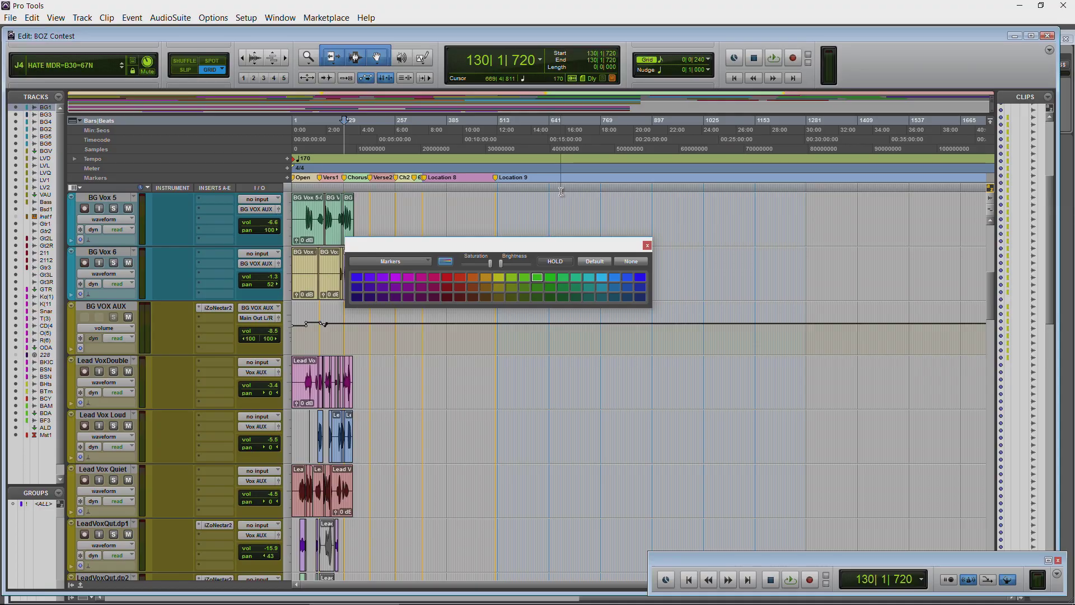
click(597, 179)
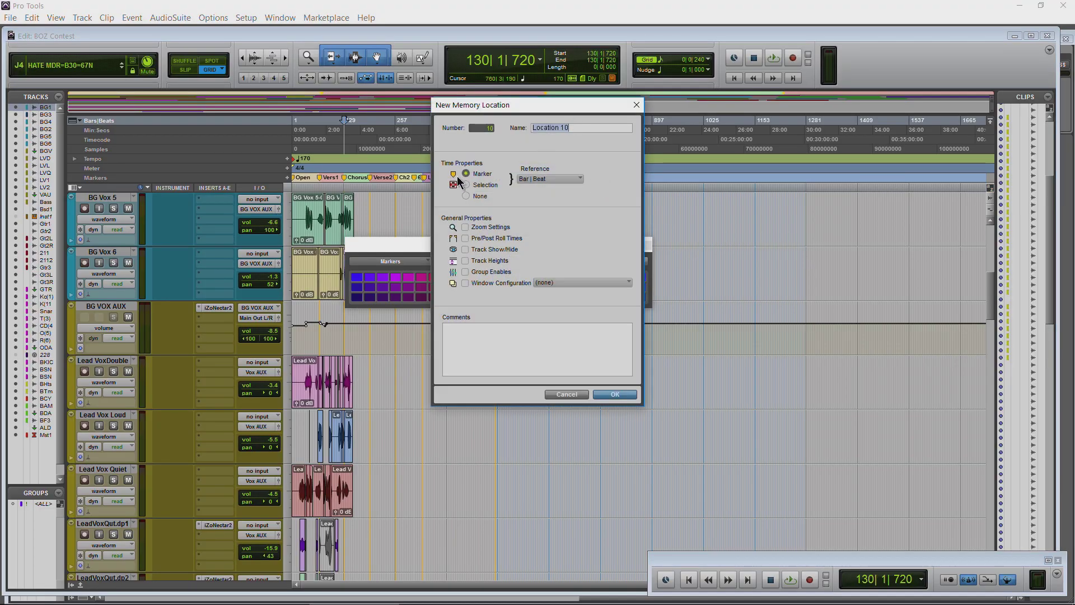
click(605, 396)
- Colour the Location 10 marker purple and the Location 9 marker red
click(599, 180)
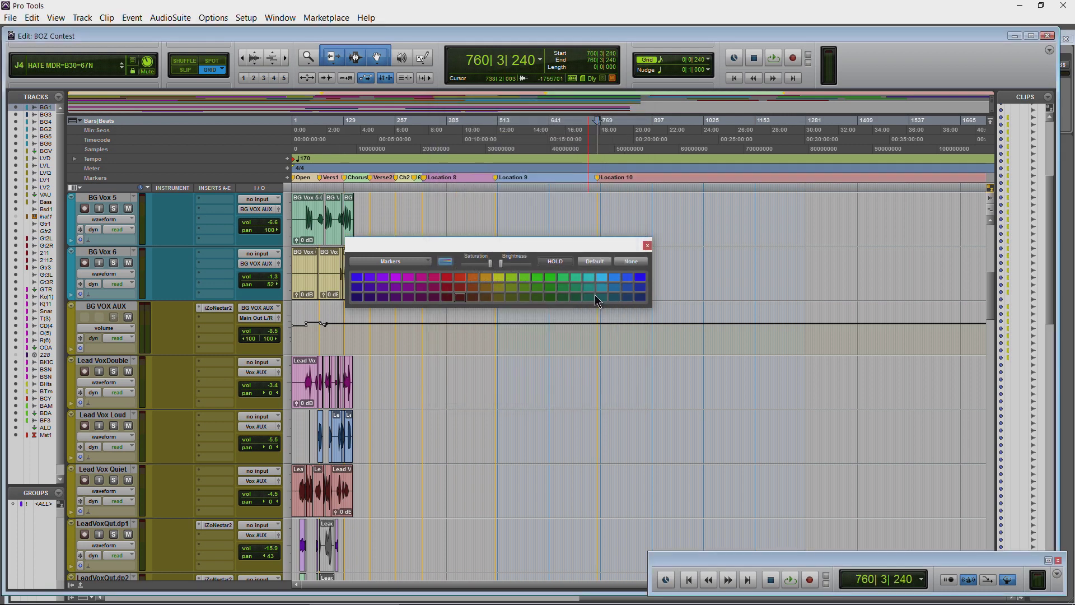
click(407, 287)
click(497, 179)
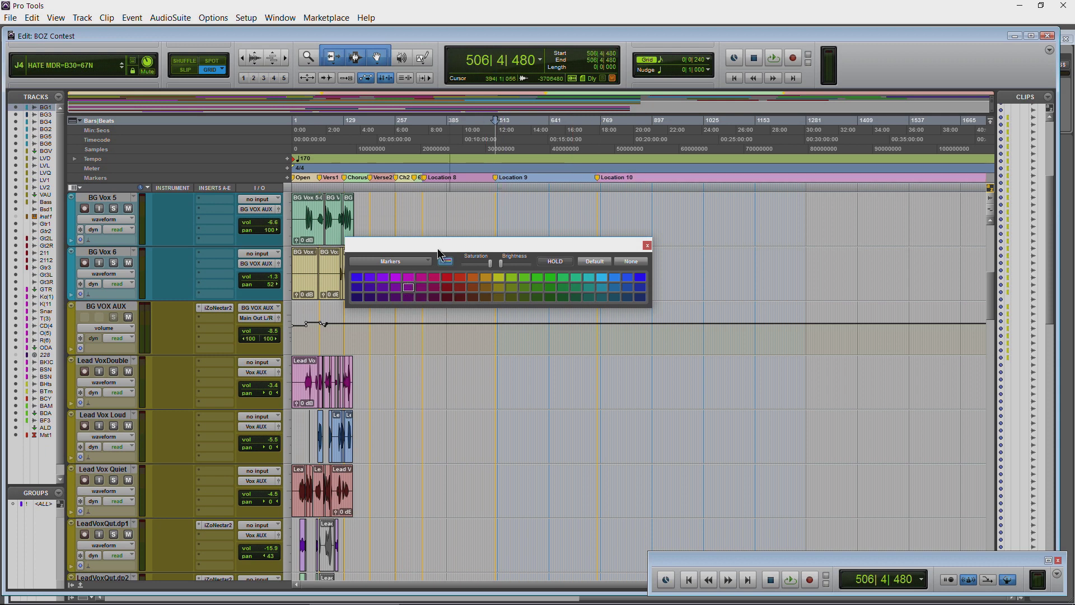
click(459, 278)
mouse_move(487, 244)
mouse_down()
mouse_move(575, 241)
mouse_move(561, 245)
mouse_up()
- Return to the session start, close the colour palette and open Preferences
click(285, 57)
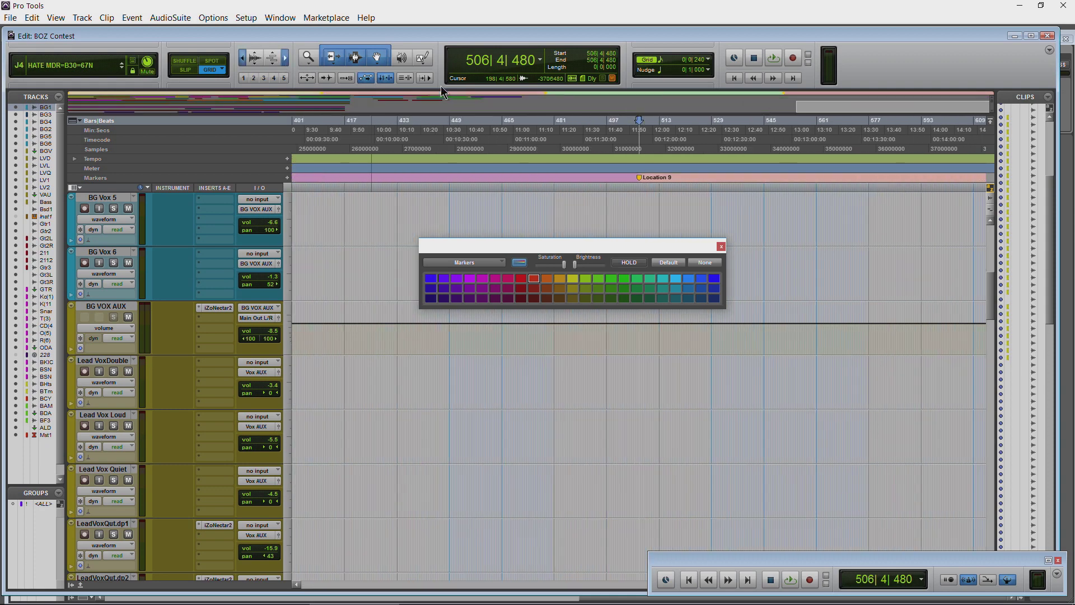
click(734, 77)
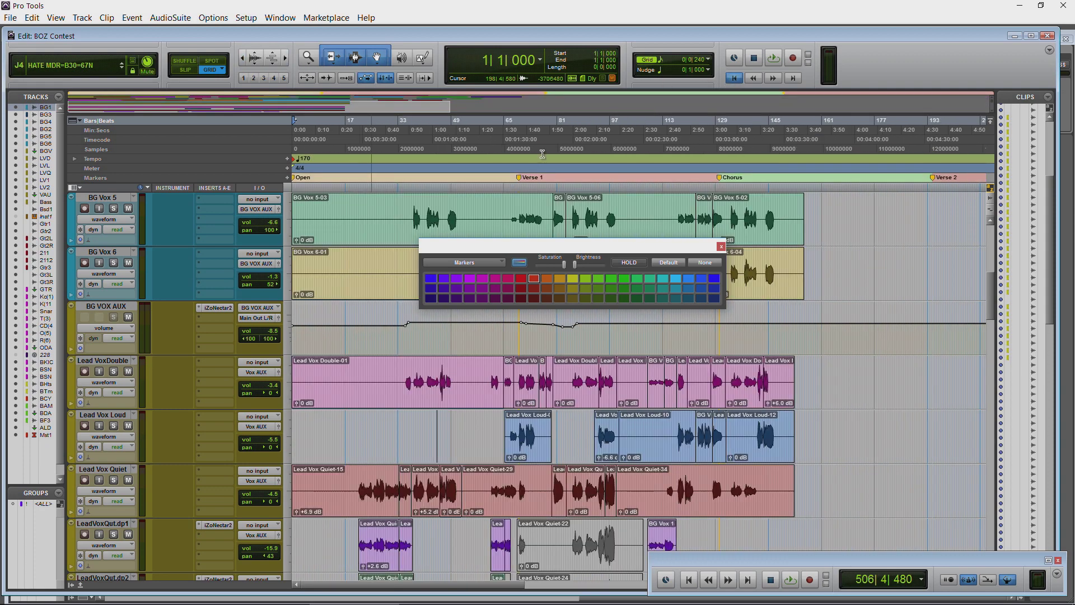
click(721, 246)
click(246, 17)
click(270, 213)
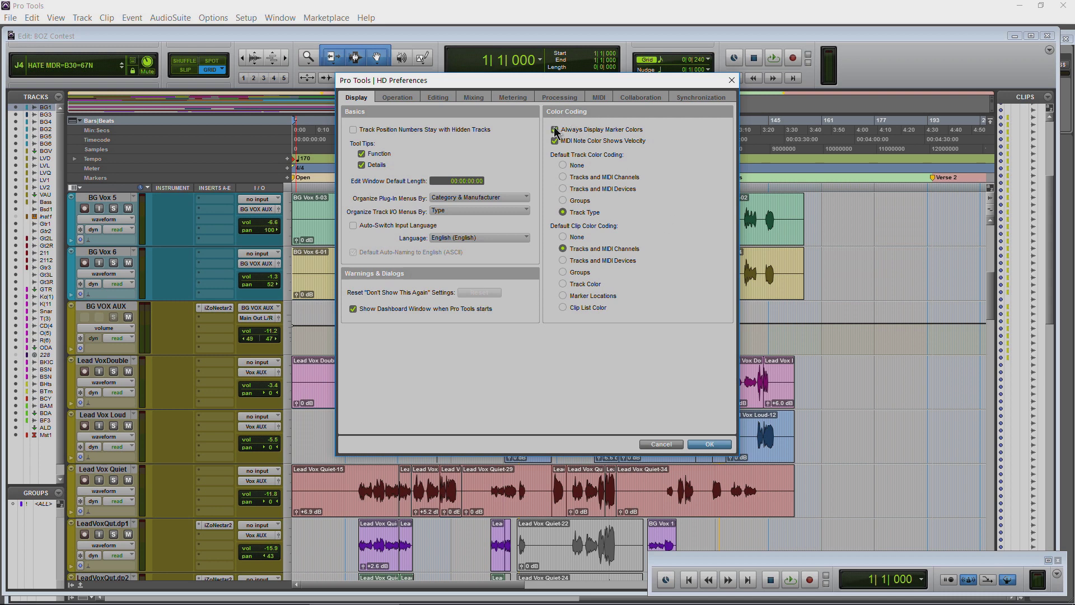
- Turn on Always Display Marker Colors in the Display preferences and confirm with OK
click(710, 444)
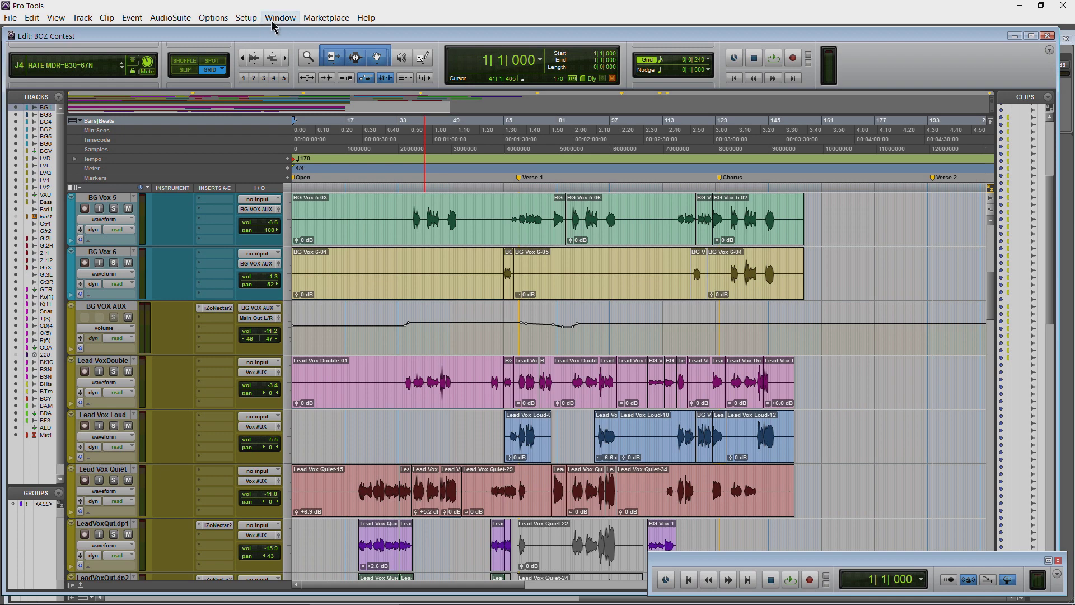
click(246, 17)
click(270, 213)
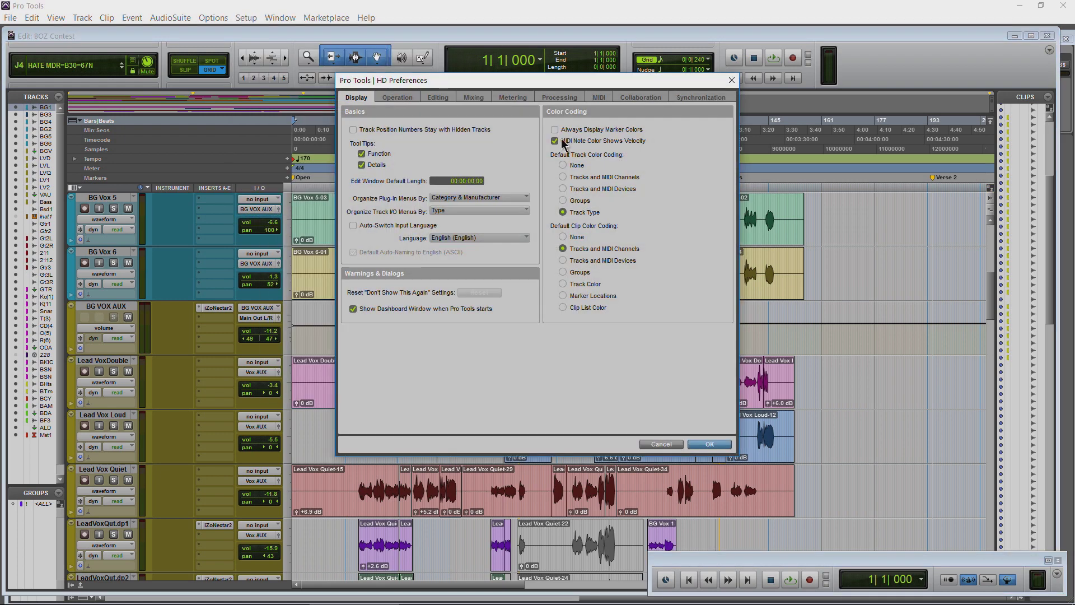
click(710, 444)
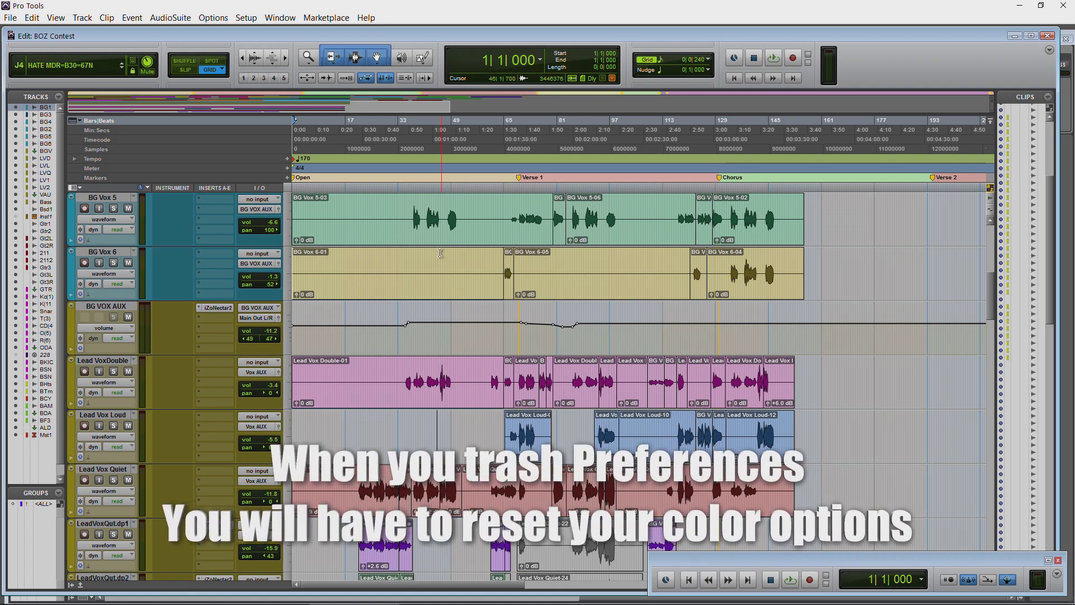
- Reopen Preferences to verify the marker colour setting, then cancel
click(246, 17)
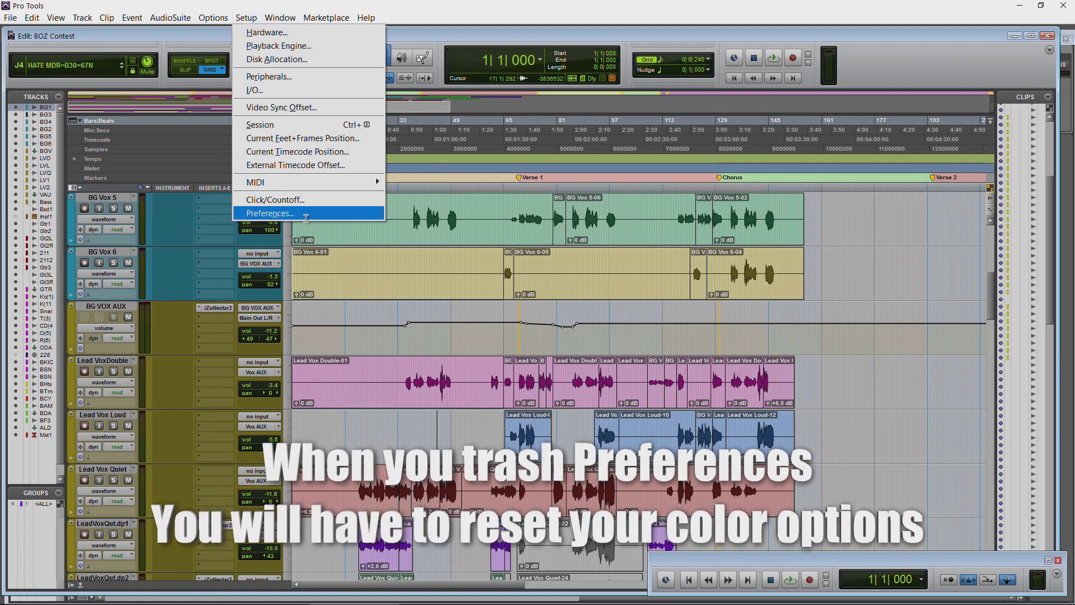
click(305, 213)
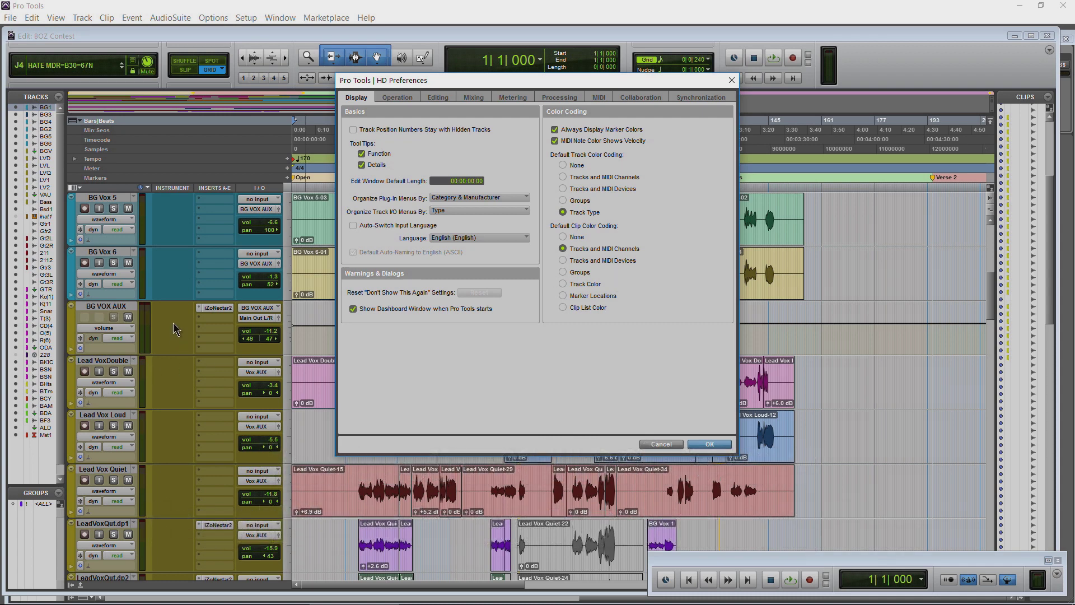
click(662, 445)
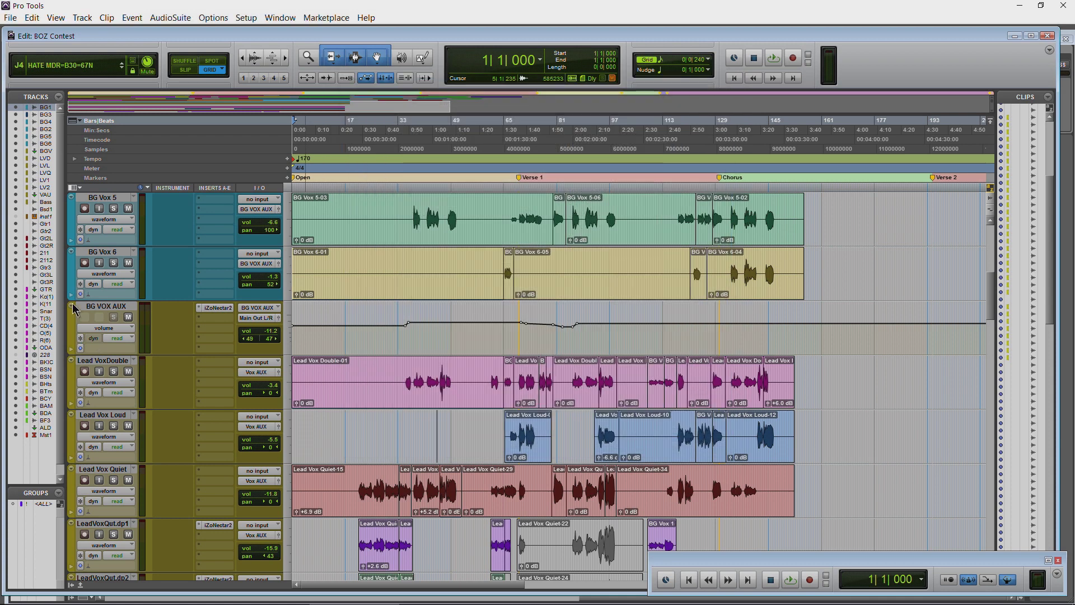
double_click(73, 283)
click(521, 264)
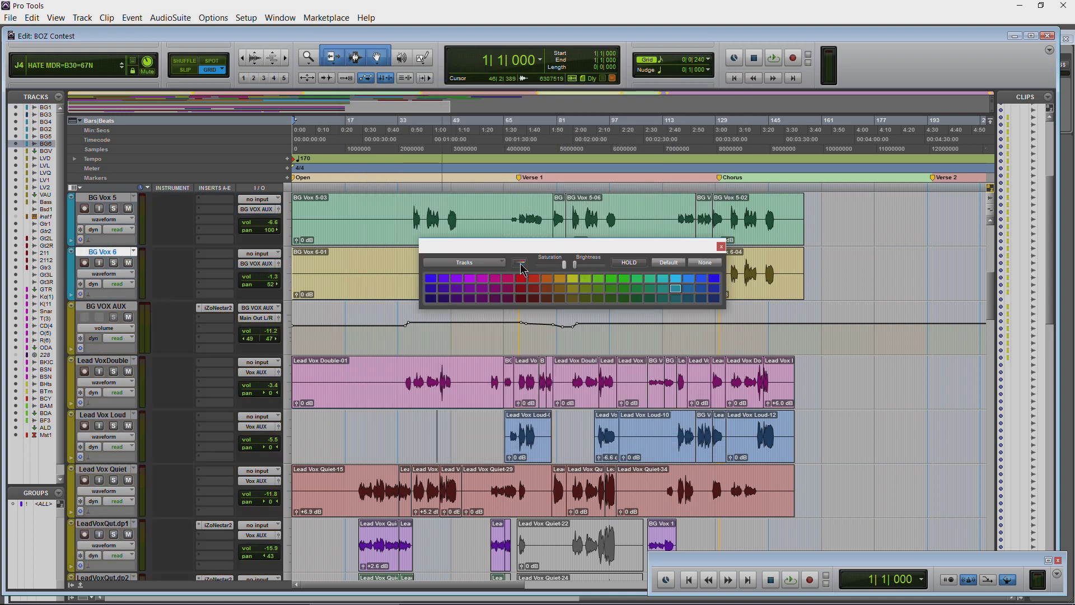
click(520, 263)
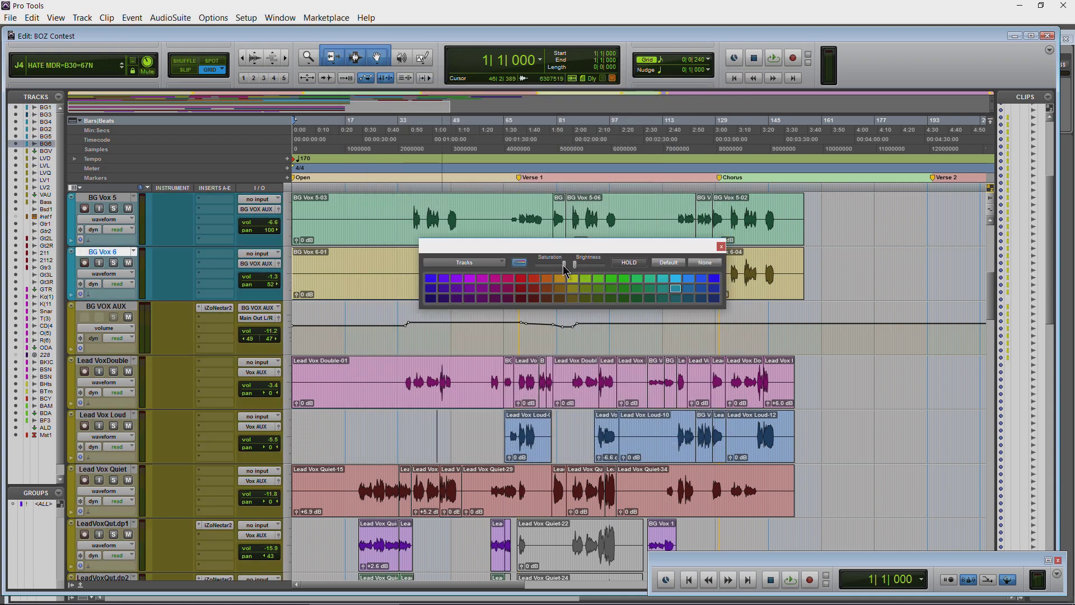
drag(564, 269, 494, 276)
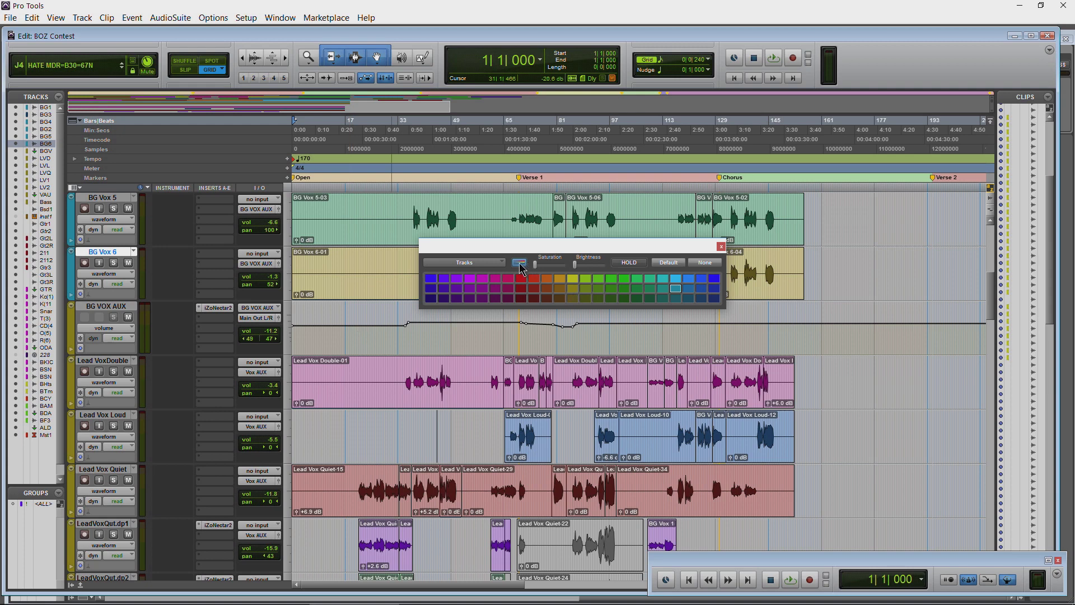
drag(536, 269, 608, 270)
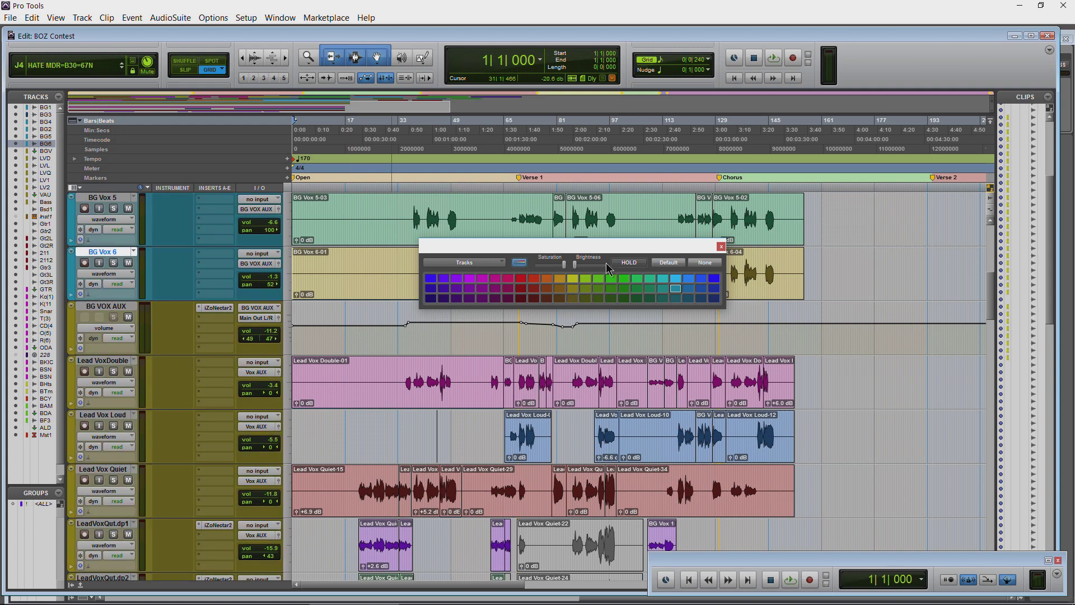
click(722, 246)
click(515, 182)
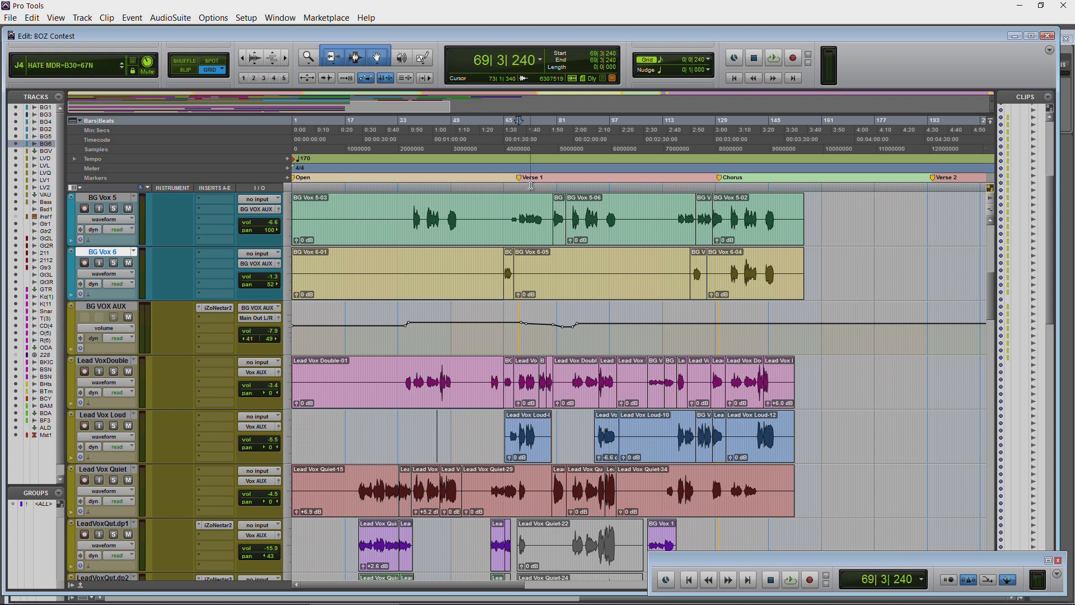
double_click(73, 278)
- Colour the Verse 1 marker dark magenta, then hide and re-show the Markers ruler
click(519, 179)
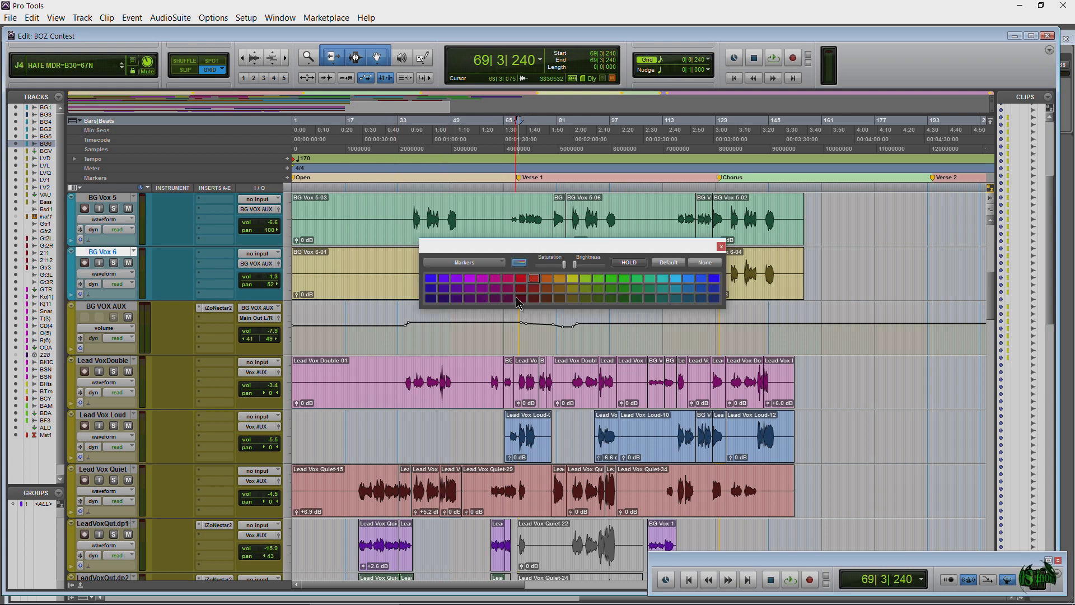
click(507, 288)
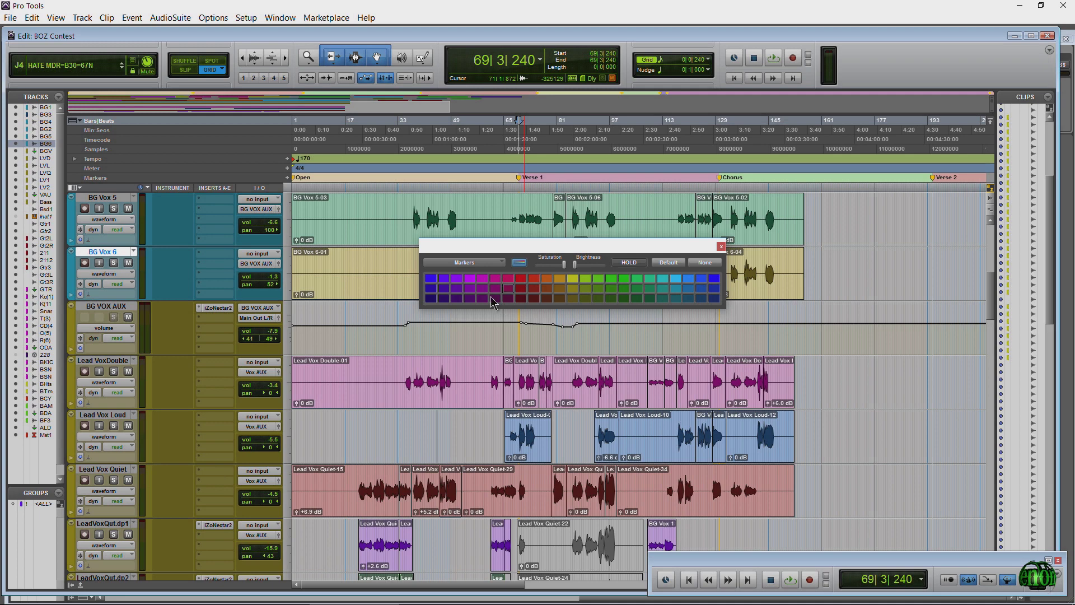
click(74, 121)
click(103, 211)
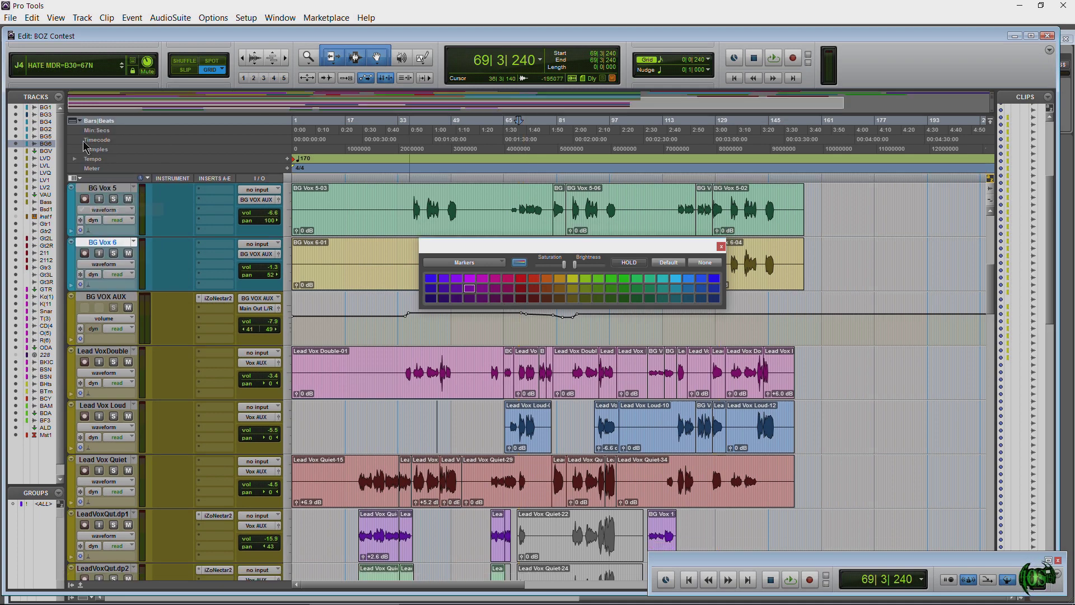
click(76, 123)
click(103, 210)
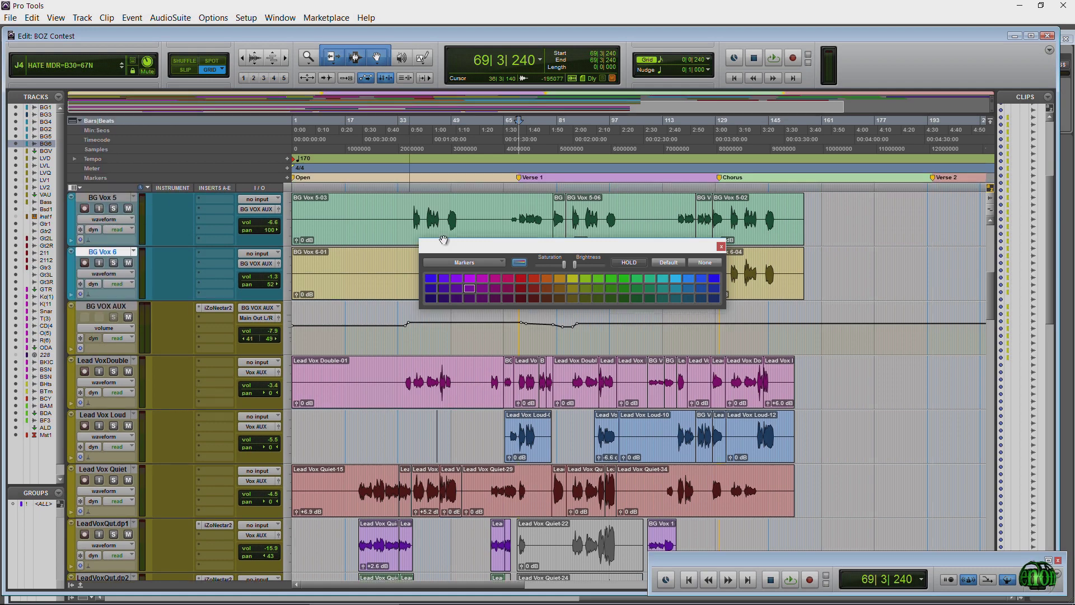
- Try several swatches on the Open marker, settling on orange-red
drag(476, 247, 482, 250)
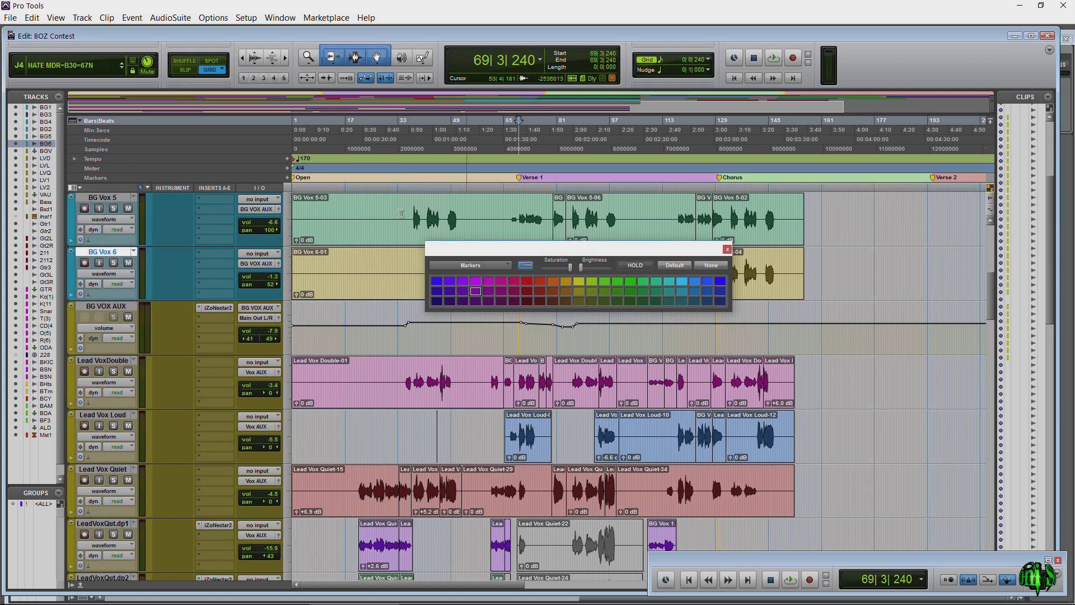
click(295, 179)
click(555, 281)
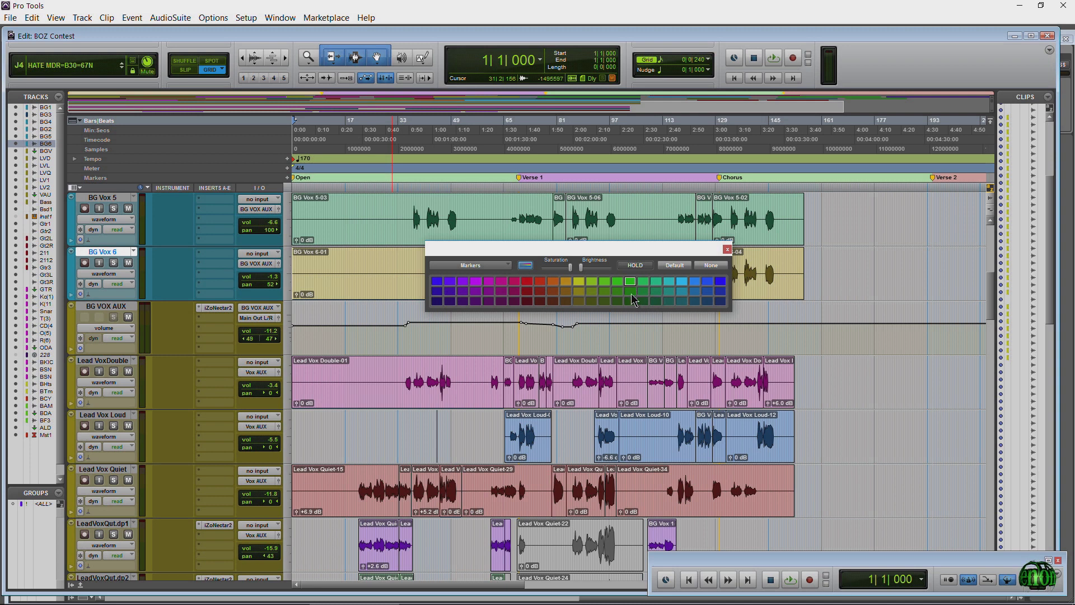
click(631, 292)
click(680, 292)
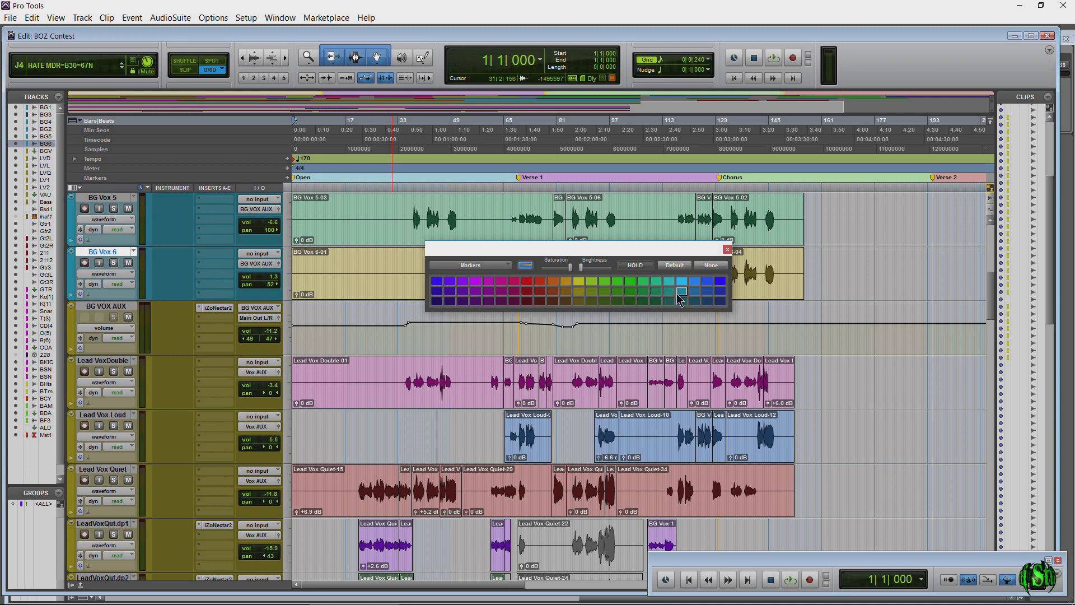
click(706, 292)
click(720, 295)
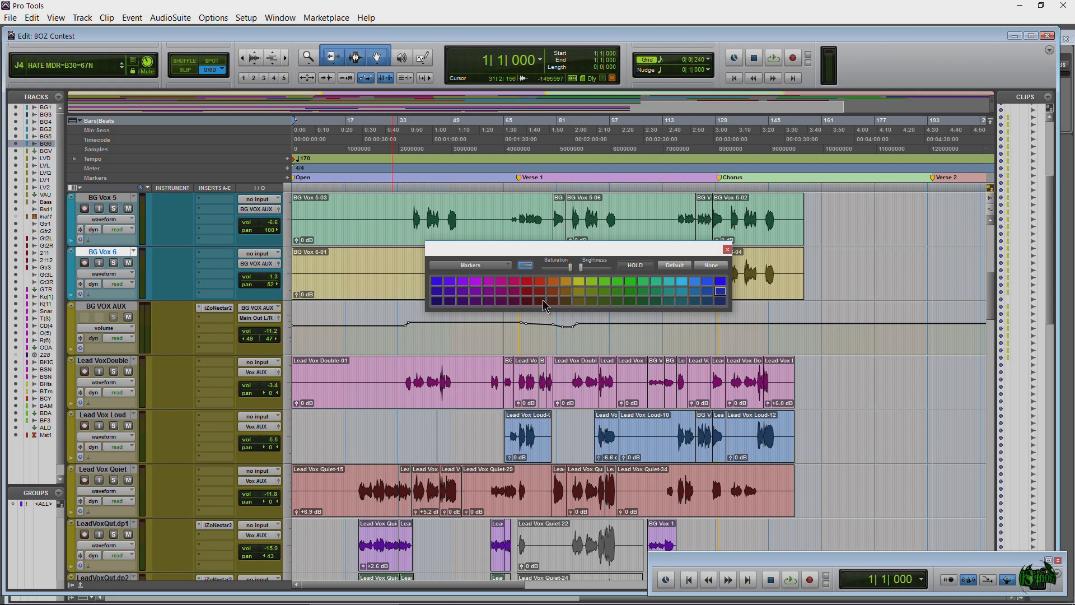
click(529, 283)
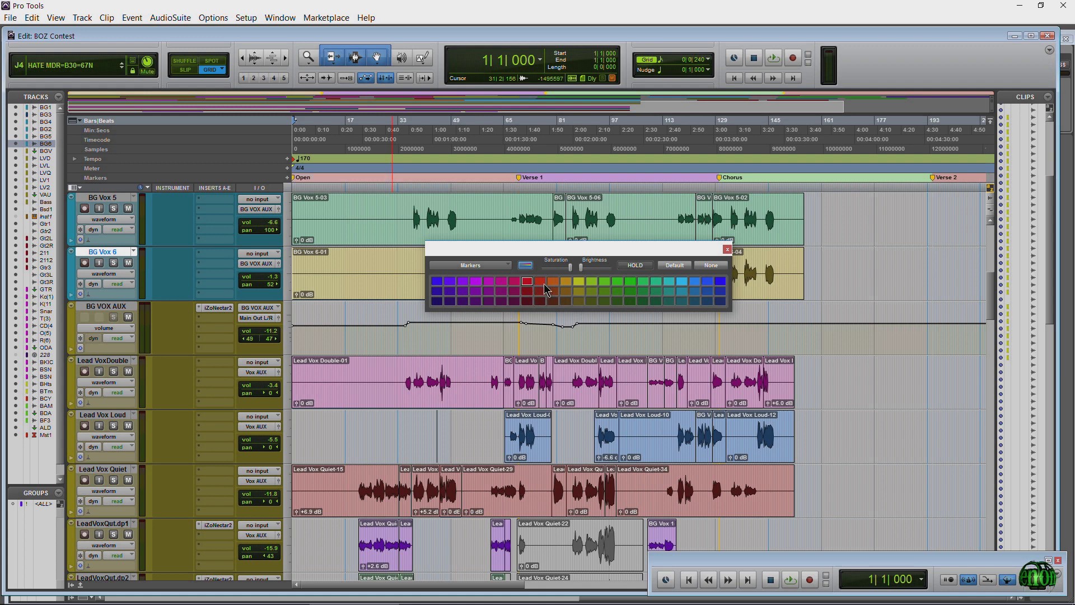
click(541, 282)
click(243, 58)
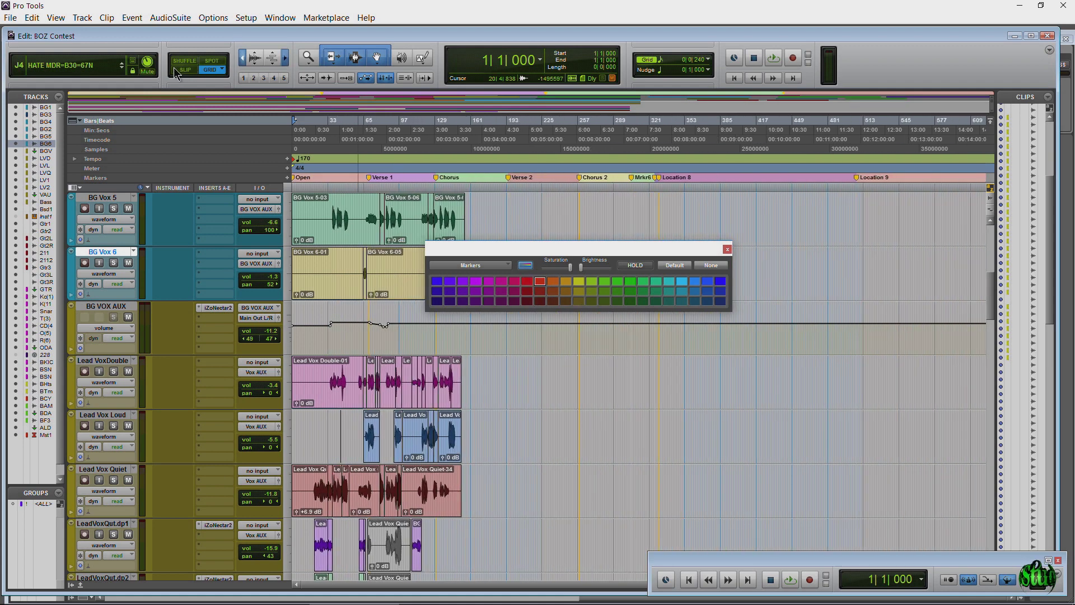